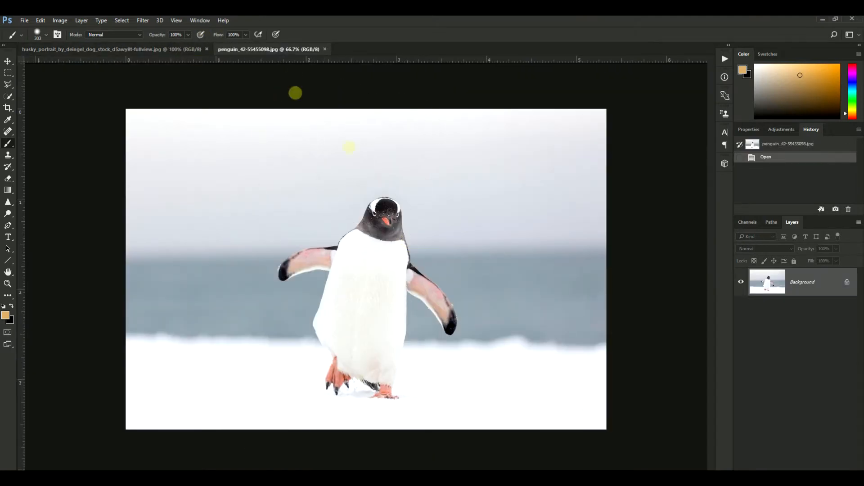
{"action": "left_click_drag", "start_coordinate": [558, 244], "coordinate": [603, 243]}
{"action": "key", "text": "ctrl+z"}
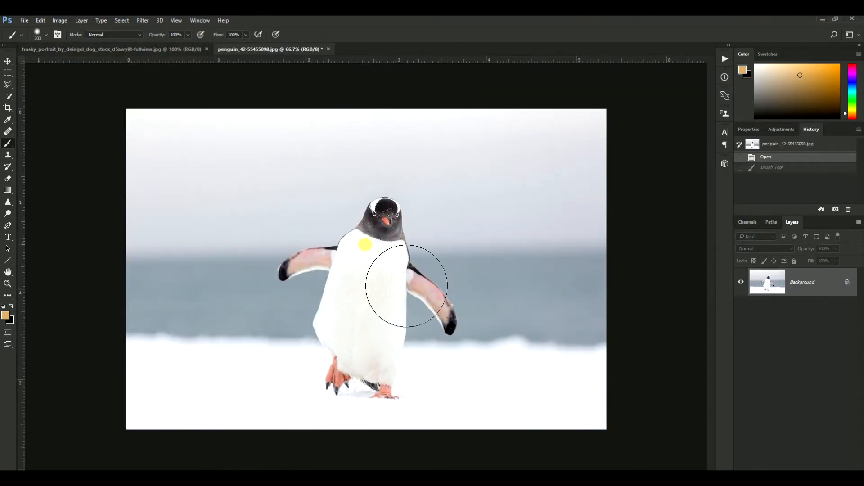
Outline the husky's head and chest in the husky portrait with the Polygonal Lasso and copy the selection.
{"action": "key", "text": "l"}
{"action": "scroll", "coordinate": [398, 211], "scroll_direction": "up", "scroll_amount": 2}
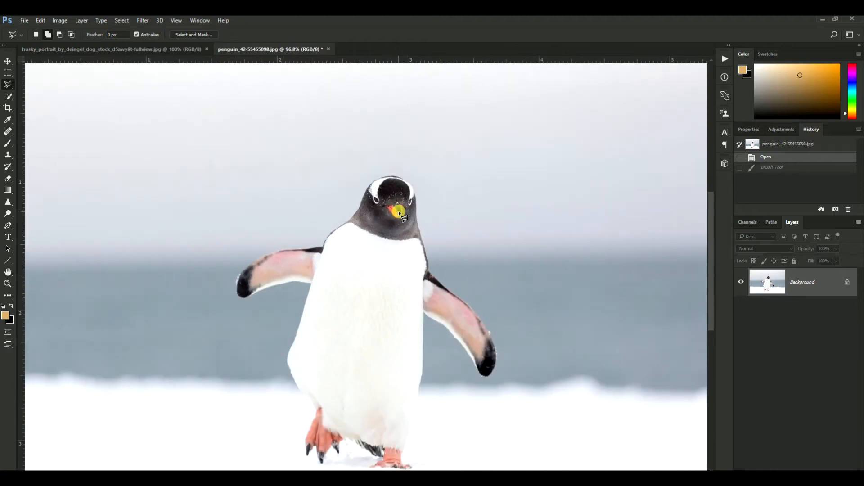
{"action": "left_click", "coordinate": [121, 49]}
{"action": "scroll", "coordinate": [405, 276], "scroll_direction": "up", "scroll_amount": 2}
{"action": "scroll", "coordinate": [385, 293], "scroll_direction": "down", "scroll_amount": 1}
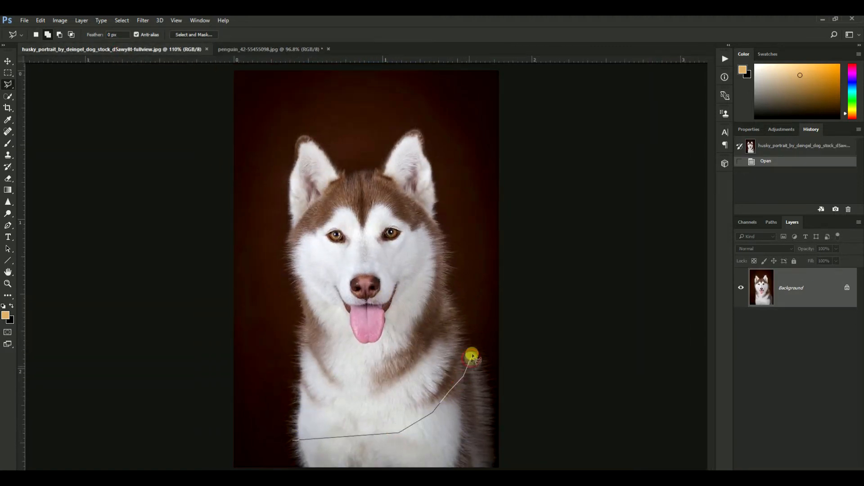
{"action": "left_click", "coordinate": [406, 94]}
{"action": "left_click", "coordinate": [324, 87]}
{"action": "left_click", "coordinate": [290, 107]}
{"action": "left_click", "coordinate": [257, 191]}
{"action": "left_click", "coordinate": [261, 288]}
{"action": "left_click", "coordinate": [282, 435]}
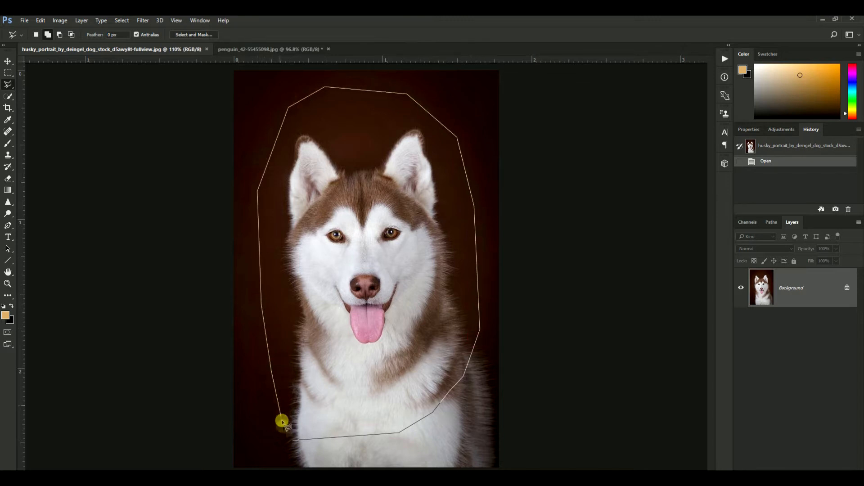
{"action": "left_click", "coordinate": [293, 440]}
{"action": "key", "text": "ctrl+c"}
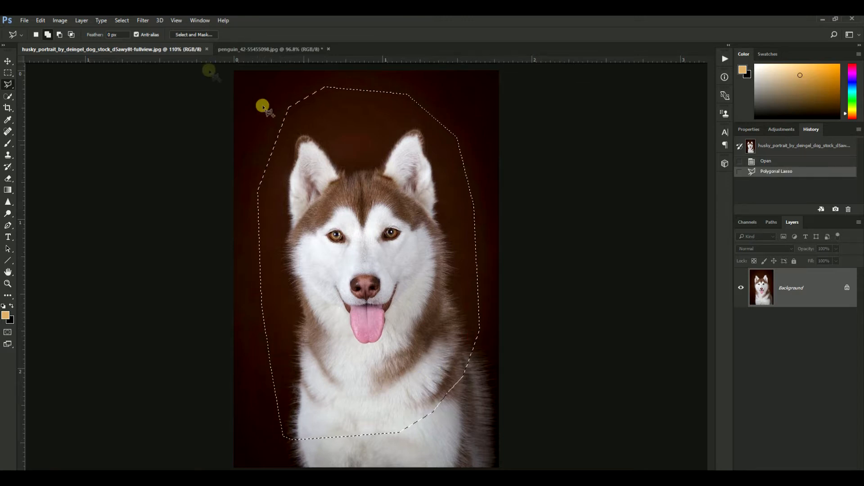
Paste the husky cutout in place in the penguin image, scale it down and position it beside the penguin.
{"action": "left_click", "coordinate": [270, 49]}
{"action": "key", "text": "ctrl+shift+v"}
{"action": "key", "text": "ctrl+t"}
{"action": "scroll", "coordinate": [404, 245], "scroll_direction": "down", "scroll_amount": 2}
{"action": "scroll", "coordinate": [404, 245], "scroll_direction": "up", "scroll_amount": 1}
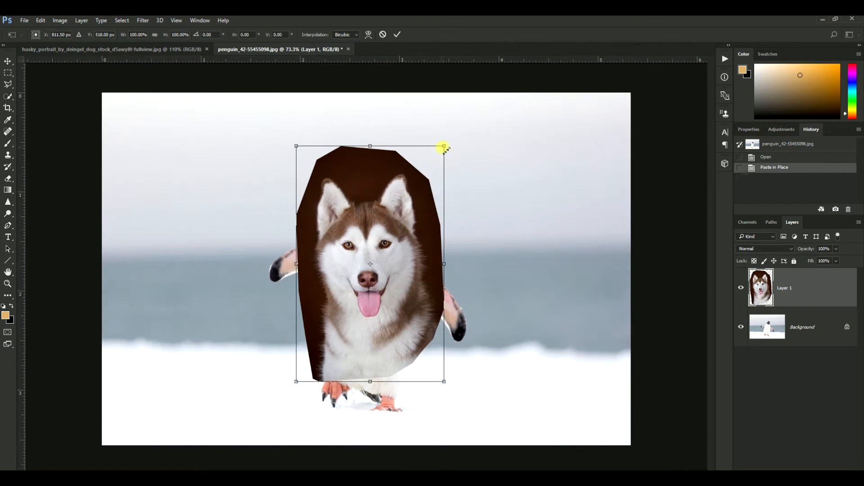
{"action": "left_click_drag", "start_coordinate": [440, 147], "coordinate": [409, 180]}
{"action": "left_click_drag", "start_coordinate": [445, 213], "coordinate": [500, 197]}
Set Layer 1's opacity to 50% and free-transform the husky over the penguin's head, rotated about 12° and scaled to about 63%.
{"action": "key", "text": "5"}
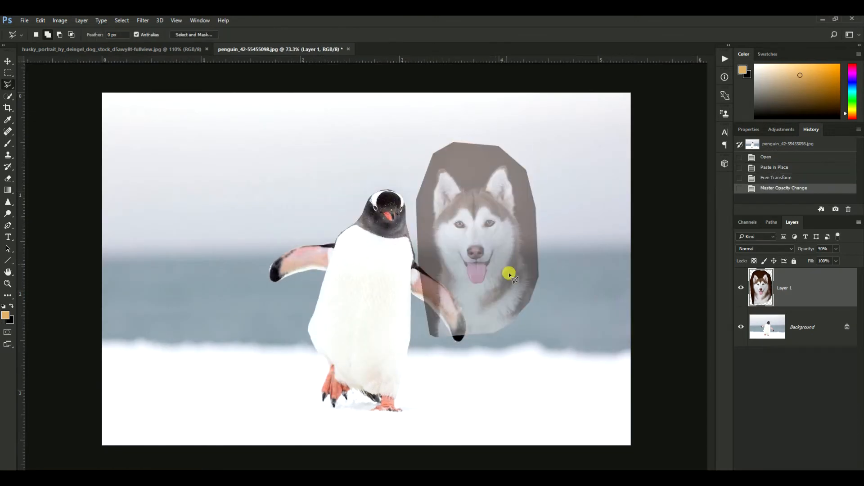
{"action": "scroll", "coordinate": [473, 282], "scroll_direction": "up", "scroll_amount": 2}
{"action": "scroll", "coordinate": [490, 192], "scroll_direction": "down", "scroll_amount": 1}
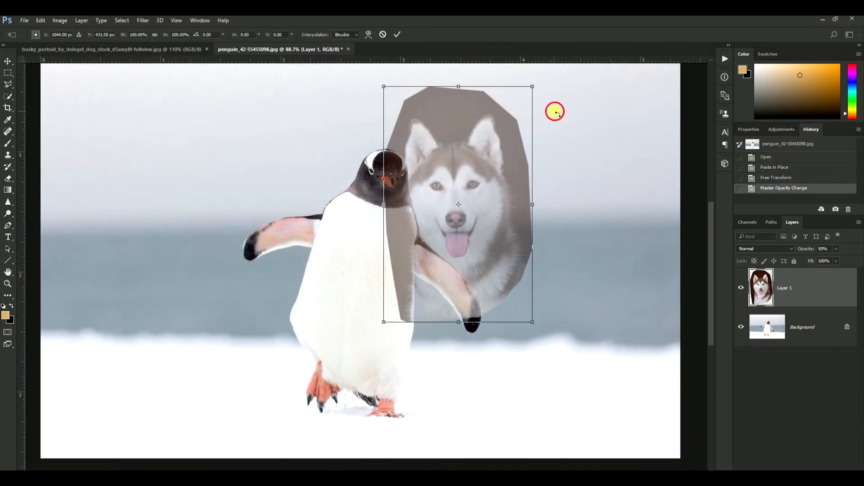
{"action": "left_click_drag", "start_coordinate": [555, 111], "coordinate": [572, 137]}
{"action": "left_click_drag", "start_coordinate": [557, 107], "coordinate": [482, 179]}
{"action": "left_click_drag", "start_coordinate": [437, 225], "coordinate": [396, 160]}
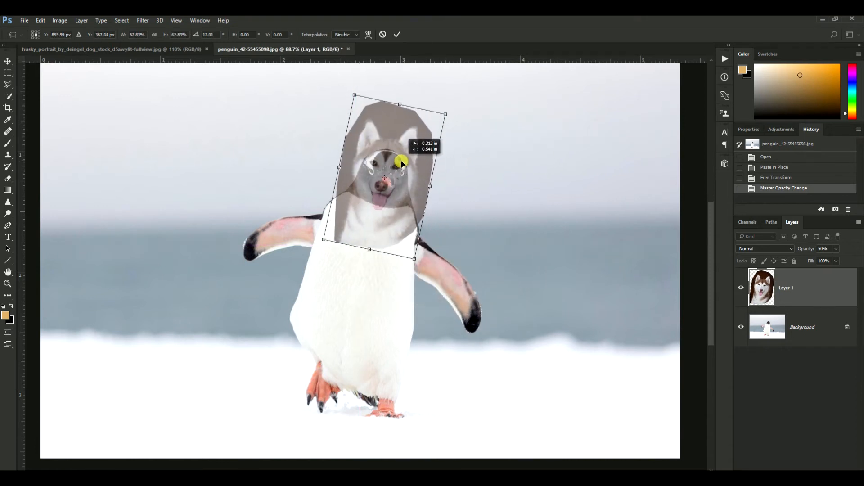
Enlarge the husky cutout to about 72%, rotate it to about 15° and align its face with the penguin's head.
{"action": "scroll", "coordinate": [403, 169], "scroll_direction": "up", "scroll_amount": 3}
{"action": "scroll", "coordinate": [510, 245], "scroll_direction": "down", "scroll_amount": 2}
{"action": "left_click_drag", "start_coordinate": [517, 353], "coordinate": [532, 382]}
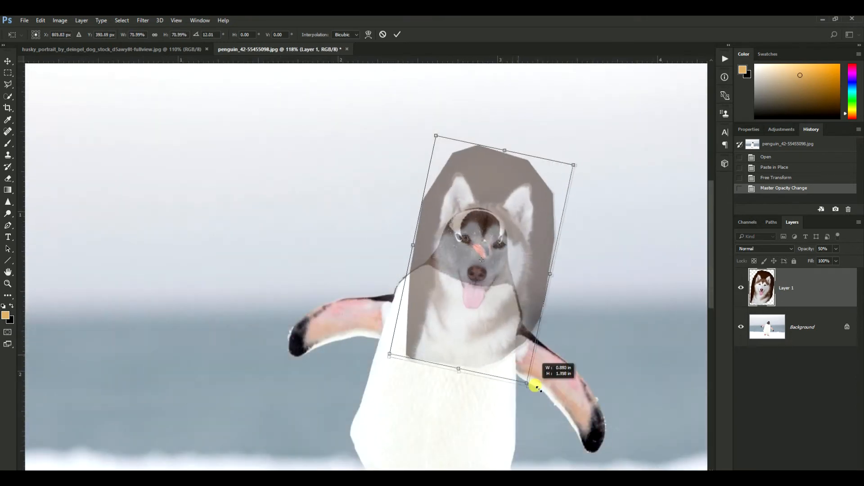
{"action": "left_click_drag", "start_coordinate": [498, 328], "coordinate": [489, 315]}
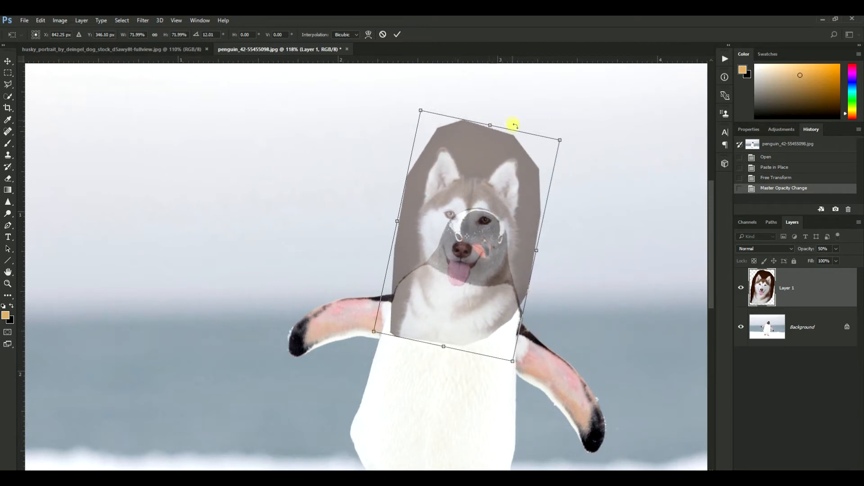
{"action": "left_click_drag", "start_coordinate": [514, 126], "coordinate": [530, 116]}
{"action": "left_click_drag", "start_coordinate": [472, 189], "coordinate": [480, 198]}
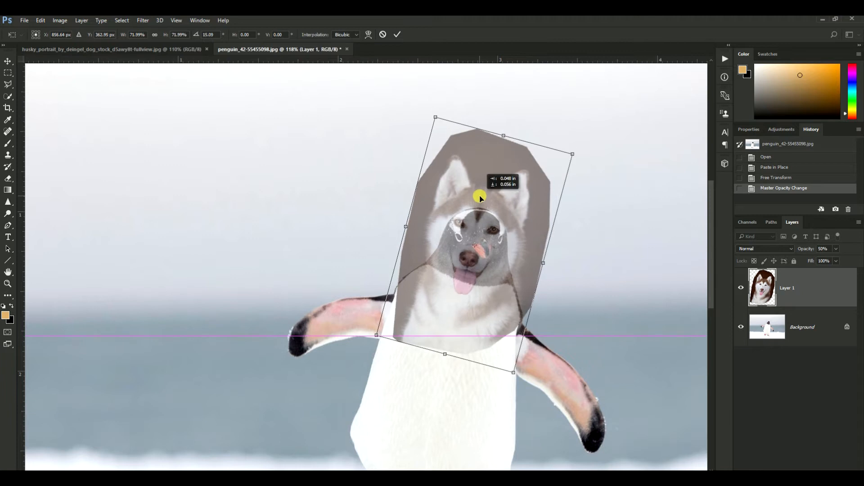
{"action": "key", "text": "Return"}
{"action": "key", "text": "l"}
Free-transform the husky cutout again to about 86%, tilt it slightly more and fit it over the penguin's head and neck.
{"action": "scroll", "coordinate": [380, 208], "scroll_direction": "down", "scroll_amount": 3}
{"action": "scroll", "coordinate": [372, 193], "scroll_direction": "up", "scroll_amount": 5}
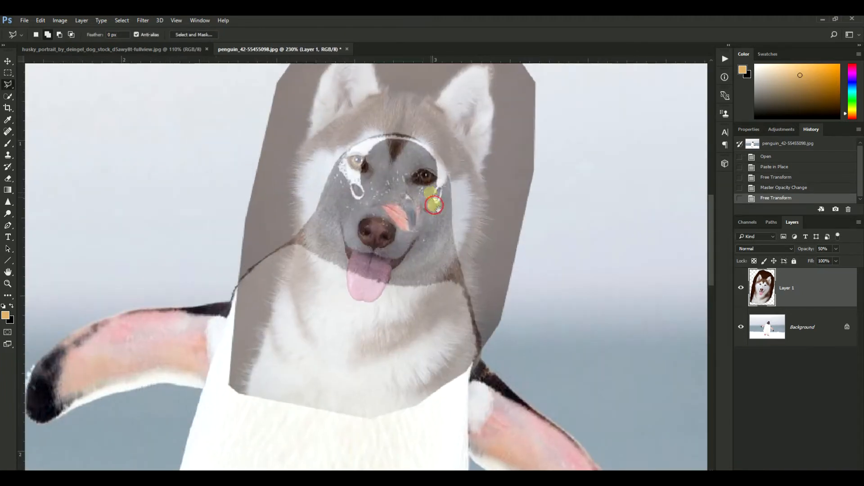
{"action": "scroll", "coordinate": [434, 205], "scroll_direction": "down", "scroll_amount": 5}
{"action": "key", "text": "ctrl+t"}
{"action": "left_click_drag", "start_coordinate": [503, 115], "coordinate": [486, 127]}
{"action": "left_click_drag", "start_coordinate": [442, 195], "coordinate": [443, 207]}
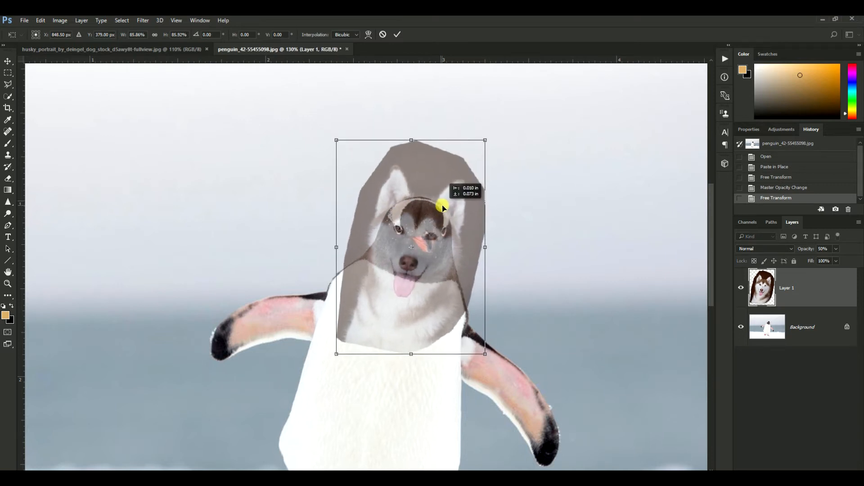
{"action": "left_click_drag", "start_coordinate": [433, 288], "coordinate": [436, 270]}
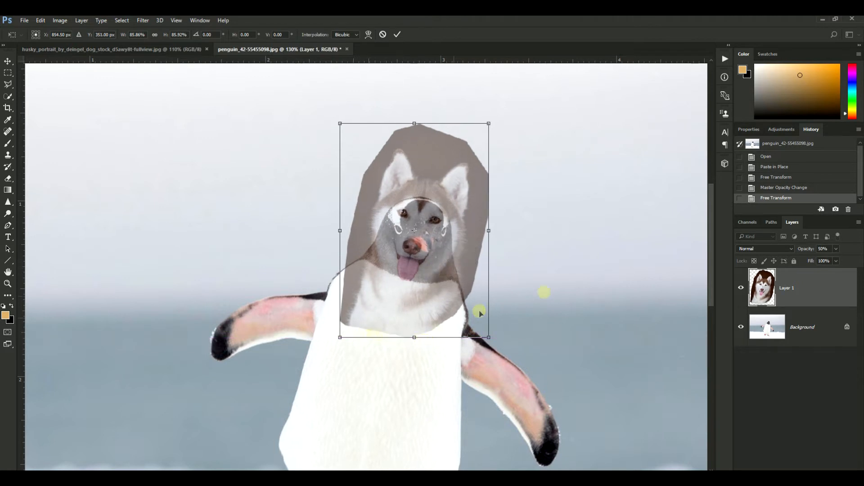
{"action": "left_click_drag", "start_coordinate": [480, 314], "coordinate": [545, 291]}
{"action": "key", "text": "Return"}
{"action": "key", "text": "l"}
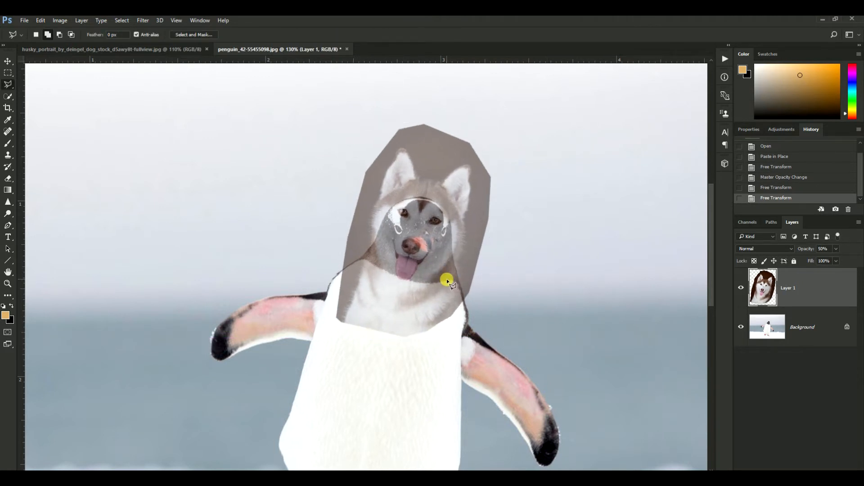
Restore Layer 1's opacity to 100% and erase the cutout's lower edge with a 78 px soft Eraser to blend it into the penguin's chest.
{"action": "key", "text": "0"}
{"action": "scroll", "coordinate": [459, 239], "scroll_direction": "up", "scroll_amount": 5}
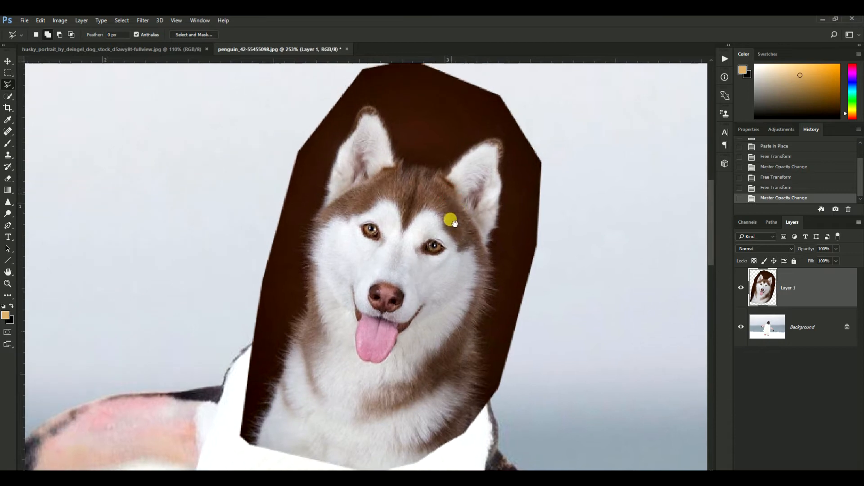
{"action": "scroll", "coordinate": [451, 221], "scroll_direction": "down", "scroll_amount": 1}
{"action": "key", "text": "v"}
{"action": "scroll", "coordinate": [405, 207], "scroll_direction": "down", "scroll_amount": 1}
{"action": "key", "text": "e"}
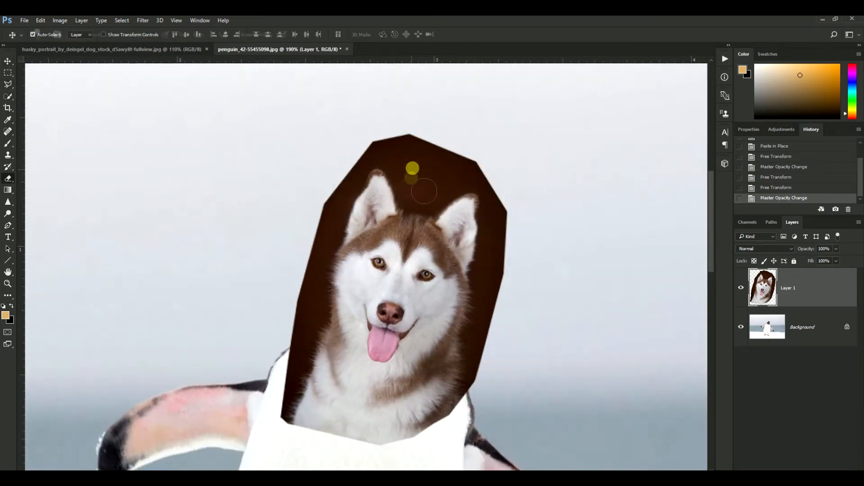
{"action": "scroll", "coordinate": [310, 353], "scroll_direction": "down", "scroll_amount": 3}
{"action": "right_click", "coordinate": [270, 285], "text": "alt"}
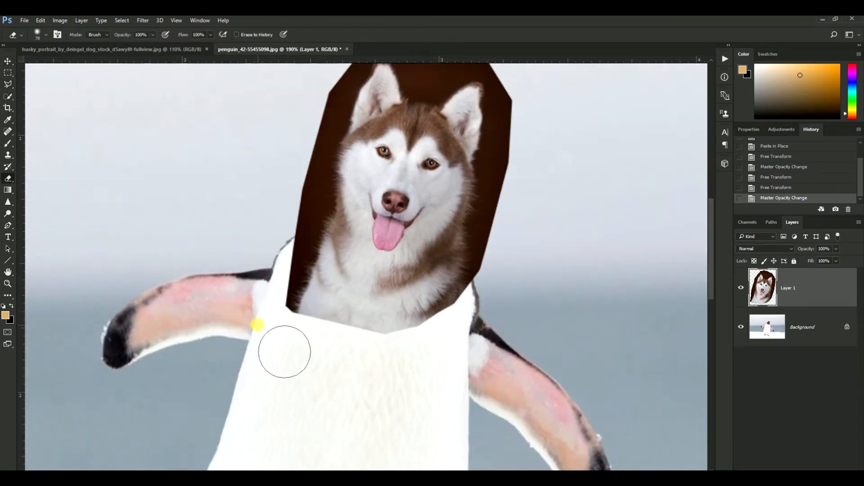
{"action": "mouse_move", "coordinate": [283, 351]}
{"action": "left_mouse_down"}
{"action": "mouse_move", "coordinate": [303, 369]}
{"action": "mouse_move", "coordinate": [312, 332]}
{"action": "mouse_move", "coordinate": [325, 352]}
{"action": "mouse_move", "coordinate": [403, 378]}
{"action": "mouse_move", "coordinate": [480, 335]}
{"action": "mouse_move", "coordinate": [483, 351]}
{"action": "mouse_move", "coordinate": [413, 371]}
{"action": "left_mouse_up"}
Brighten the husky layer with a Curves adjustment, raising the RGB midtones from input 103 to output 136.
{"action": "key", "text": "v"}
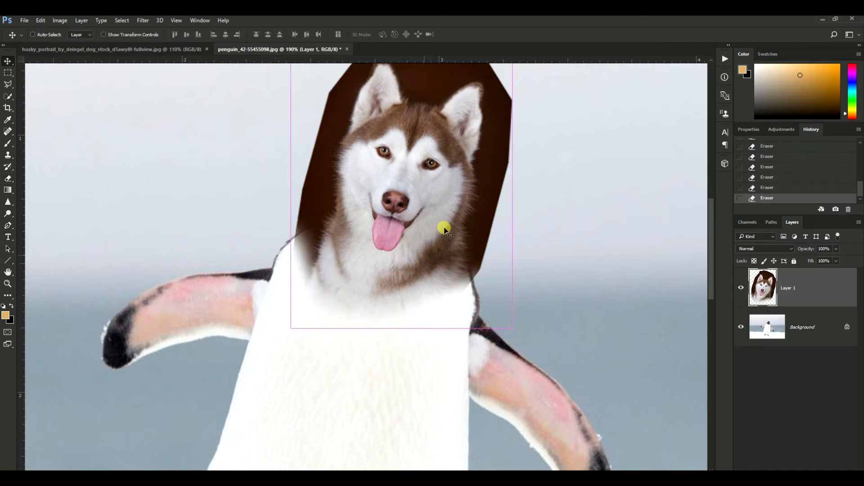
{"action": "key", "text": "ctrl+m"}
{"action": "left_click_drag", "start_coordinate": [536, 267], "coordinate": [538, 254]}
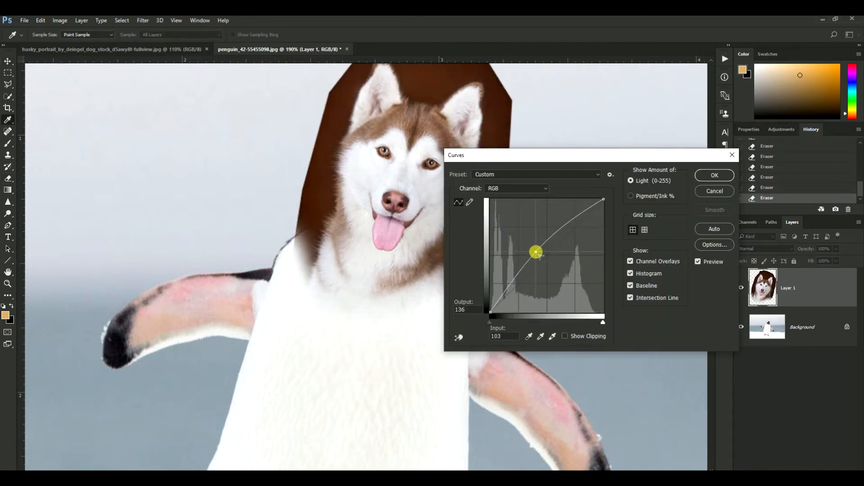
{"action": "key", "text": "Return"}
Hide Layer 1 and quick-select the sky around the penguin's head and shoulders on the Background layer.
{"action": "scroll", "coordinate": [498, 276], "scroll_direction": "up", "scroll_amount": 2}
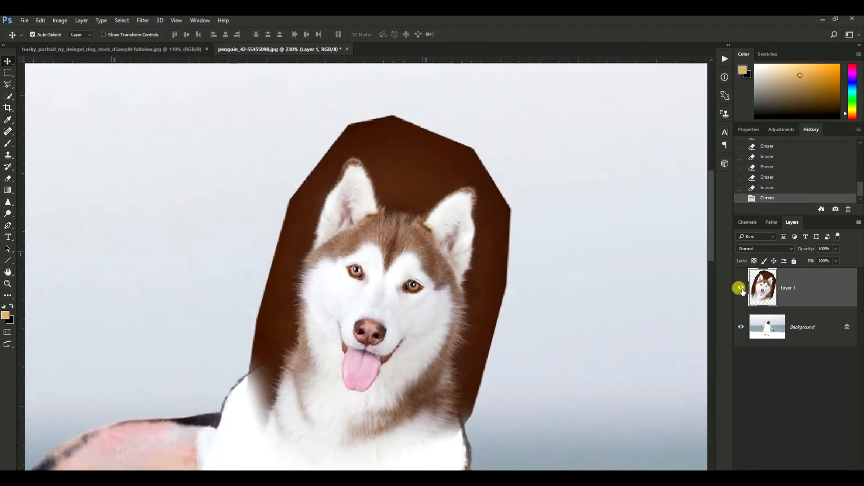
{"action": "left_click", "coordinate": [740, 288]}
{"action": "left_click", "coordinate": [737, 325]}
{"action": "scroll", "coordinate": [284, 328], "scroll_direction": "down", "scroll_amount": 2}
{"action": "key", "text": "w"}
{"action": "mouse_move", "coordinate": [283, 328]}
{"action": "left_mouse_down"}
{"action": "mouse_move", "coordinate": [350, 225]}
{"action": "mouse_move", "coordinate": [493, 313]}
{"action": "mouse_move", "coordinate": [504, 376]}
{"action": "mouse_move", "coordinate": [544, 428]}
{"action": "mouse_move", "coordinate": [546, 359]}
{"action": "left_mouse_up"}
{"action": "key", "text": "l"}
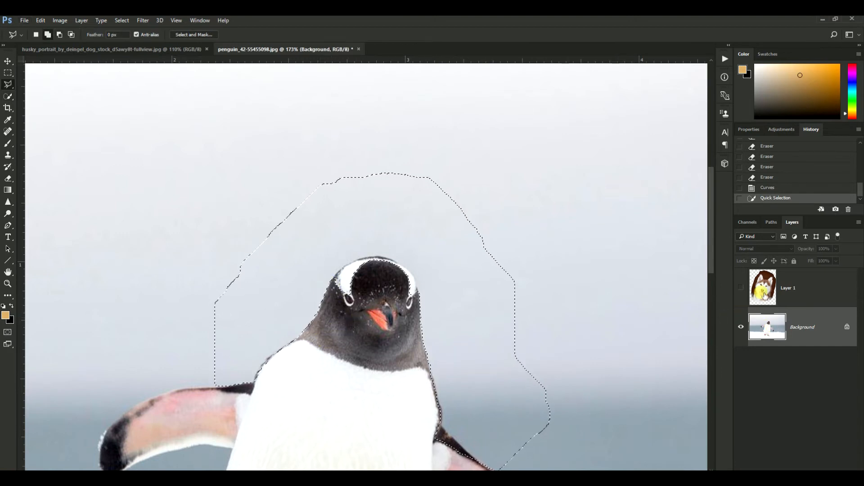
Copy the selected sky to a new layer, show Layer 1 again and move the sky layer above it.
{"action": "key", "text": "ctrl+j"}
{"action": "left_click", "coordinate": [741, 288]}
{"action": "left_click", "coordinate": [770, 297]}
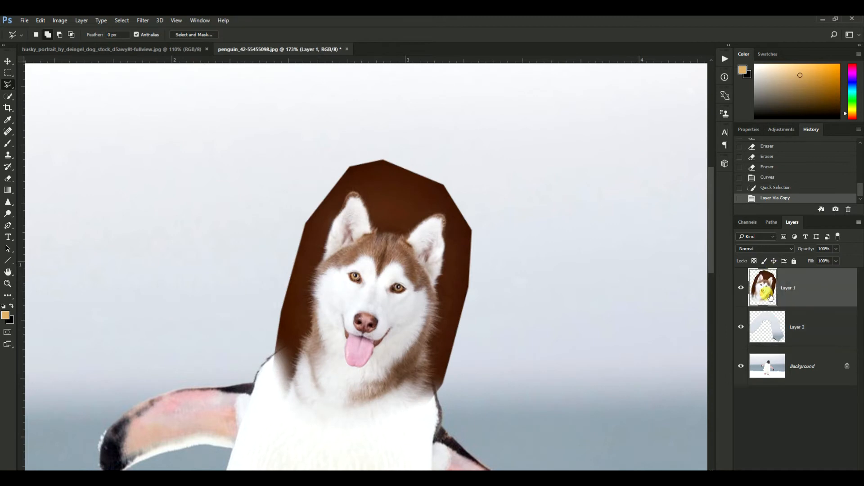
{"action": "left_click_drag", "start_coordinate": [768, 326], "coordinate": [767, 279]}
{"action": "scroll", "coordinate": [385, 276], "scroll_direction": "up", "scroll_amount": 1}
Erase the sky layer over the husky's forehead, eye and cheek with the Eraser reduced to 28 px.
{"action": "key", "text": "e"}
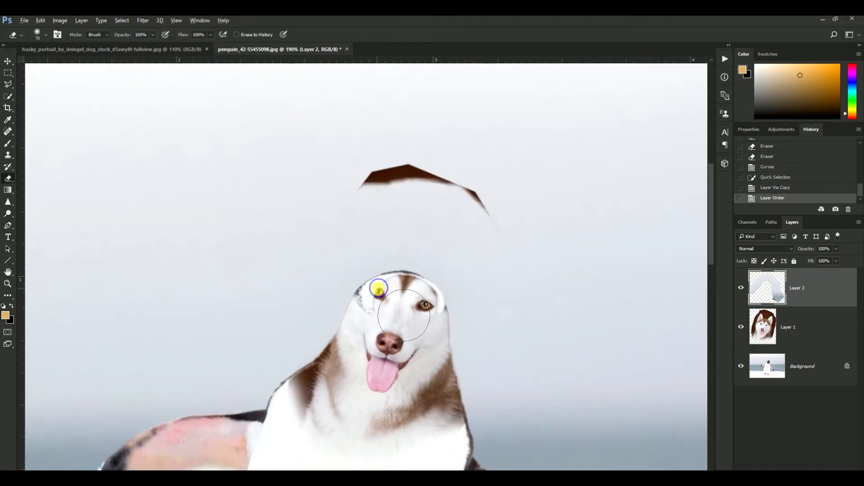
{"action": "key", "text": "bracketleft"}
{"action": "key", "text": "bracketleft"}
{"action": "key", "text": "bracketleft"}
{"action": "key", "text": "bracketleft"}
{"action": "key", "text": "bracketleft"}
{"action": "mouse_move", "coordinate": [374, 292]}
{"action": "left_mouse_down"}
{"action": "mouse_move", "coordinate": [366, 302]}
{"action": "mouse_move", "coordinate": [370, 293]}
{"action": "left_mouse_up"}
{"action": "mouse_move", "coordinate": [346, 330]}
{"action": "left_mouse_down"}
{"action": "mouse_move", "coordinate": [353, 343]}
{"action": "mouse_move", "coordinate": [341, 339]}
{"action": "mouse_move", "coordinate": [357, 316]}
{"action": "left_mouse_up"}
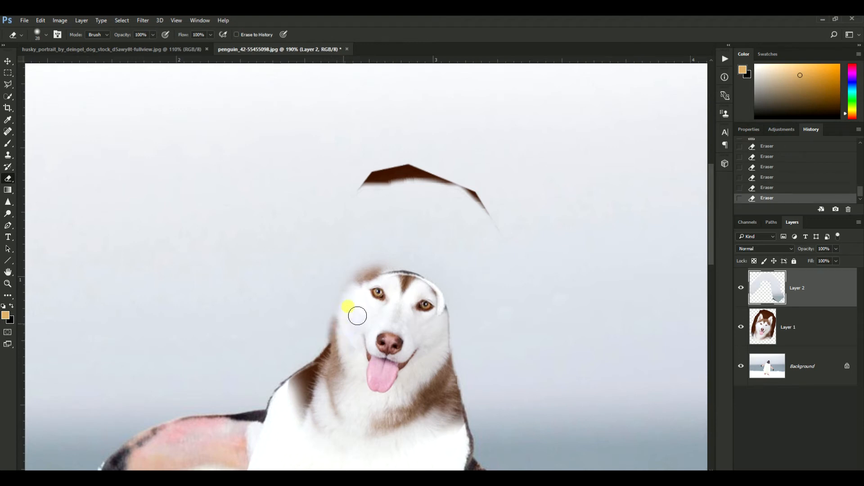
Set Layer 2's opacity to 50% and erase it over the husky's head, ears and cheeks, refining with a 19 px Eraser.
{"action": "key", "text": "v"}
{"action": "key", "text": "5"}
{"action": "key", "text": "e"}
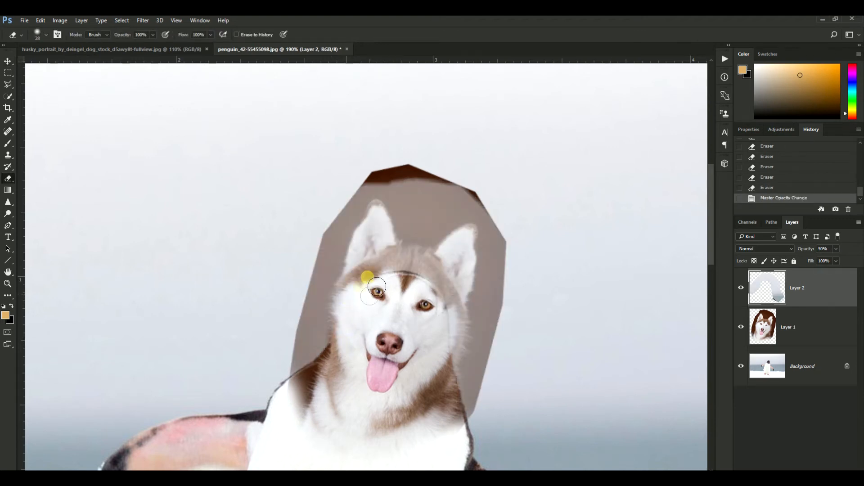
{"action": "mouse_move", "coordinate": [377, 286]}
{"action": "left_mouse_down"}
{"action": "mouse_move", "coordinate": [435, 276]}
{"action": "mouse_move", "coordinate": [403, 280]}
{"action": "mouse_move", "coordinate": [428, 269]}
{"action": "mouse_move", "coordinate": [447, 284]}
{"action": "mouse_move", "coordinate": [462, 266]}
{"action": "left_mouse_up"}
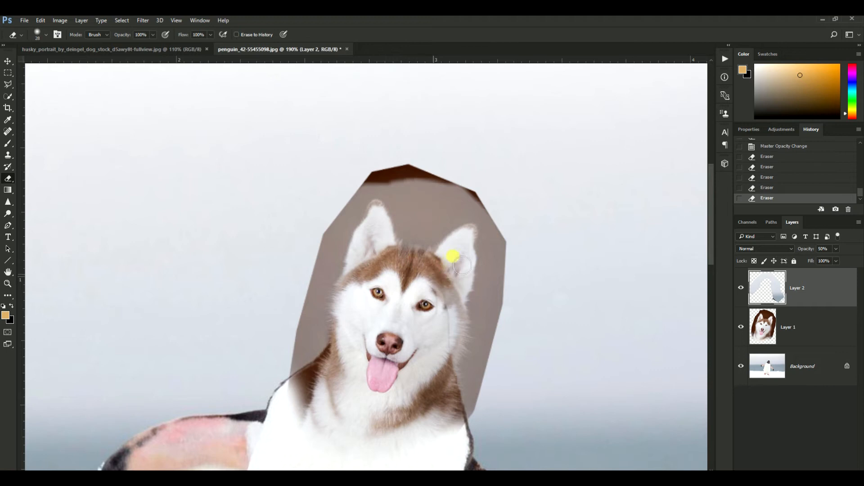
{"action": "key", "text": "bracketleft"}
{"action": "left_click", "coordinate": [441, 260]}
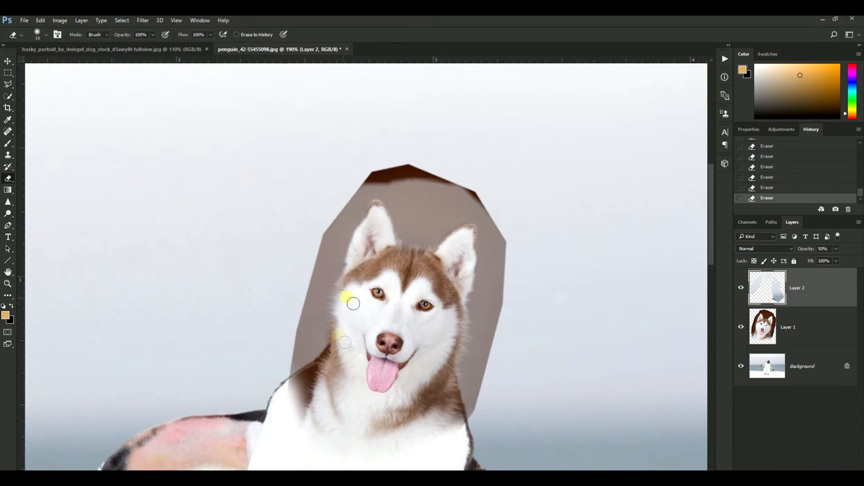
Restore Layer 2's opacity to 100% and toggle its visibility to check the husky's cutout edges.
{"action": "left_click", "coordinate": [857, 261]}
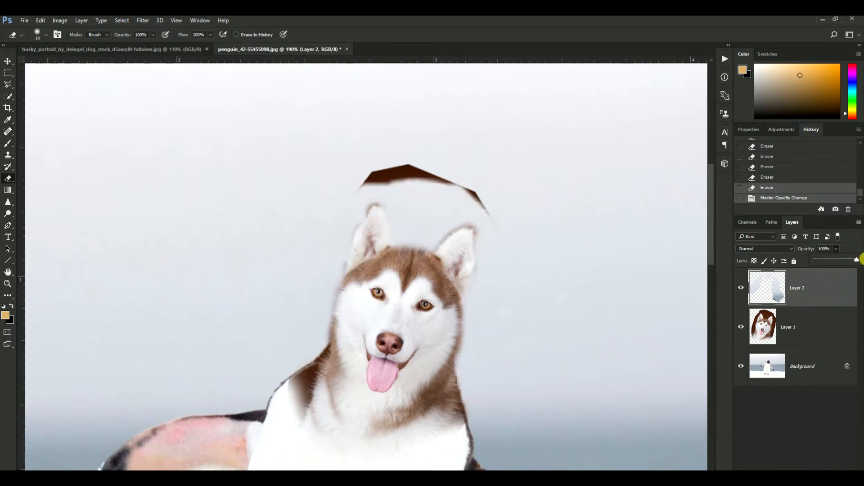
{"action": "key", "text": "ctrl+0"}
{"action": "scroll", "coordinate": [442, 229], "scroll_direction": "up", "scroll_amount": 5}
{"action": "left_click_drag", "start_coordinate": [442, 229], "coordinate": [463, 225]}
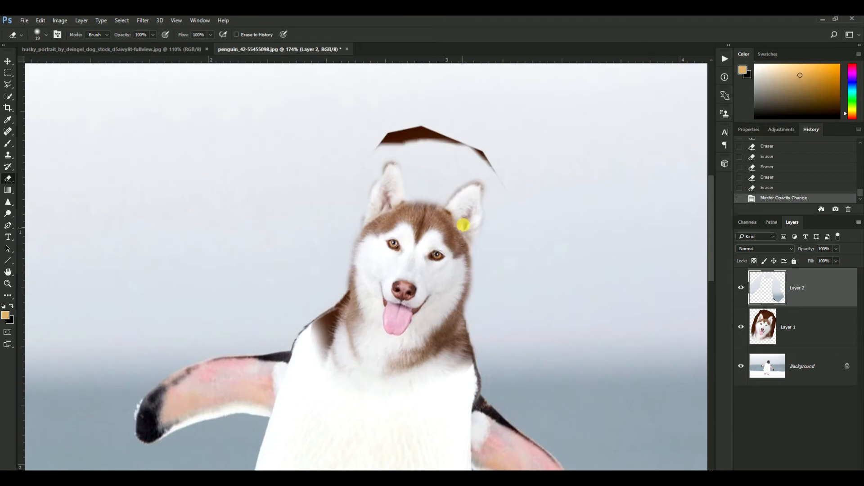
{"action": "left_click", "coordinate": [741, 289]}
{"action": "left_click", "coordinate": [741, 289]}
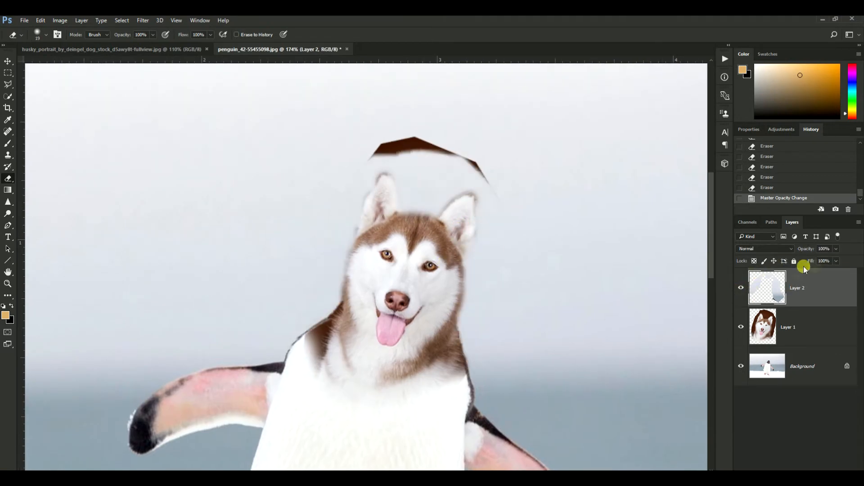
Erase the leftover brown backdrop above the husky's ears on Layer 1 with a 23 px Eraser.
{"action": "left_click", "coordinate": [766, 326]}
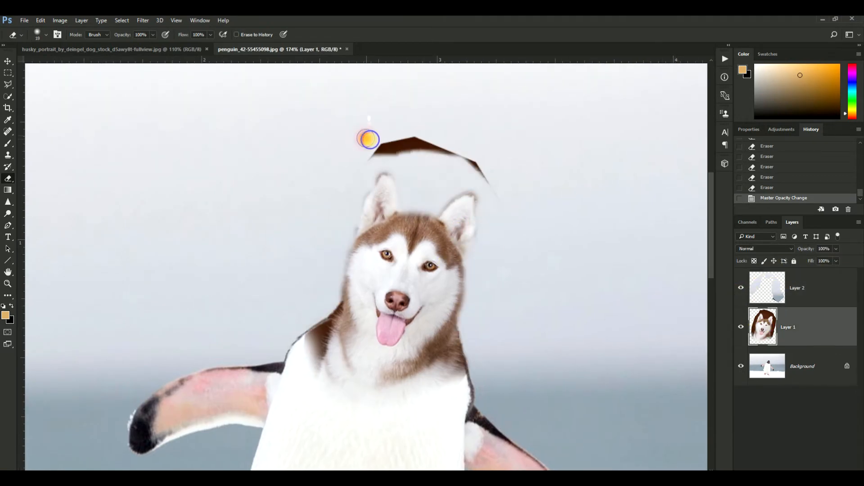
{"action": "mouse_move", "coordinate": [368, 139]}
{"action": "left_mouse_down"}
{"action": "mouse_move", "coordinate": [380, 150]}
{"action": "mouse_move", "coordinate": [359, 147]}
{"action": "left_mouse_up"}
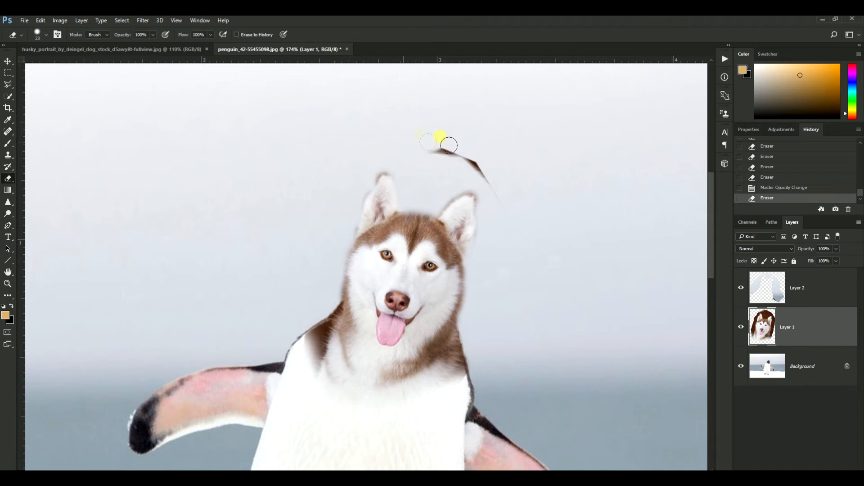
{"action": "left_click", "coordinate": [518, 230]}
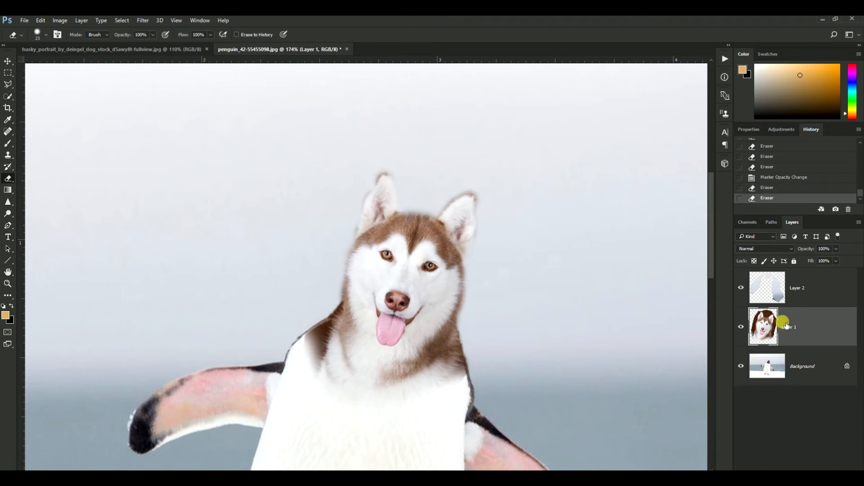
Load Layer 2's pixels as a selection and hide Layer 2.
{"action": "left_click", "coordinate": [814, 291]}
{"action": "left_click", "coordinate": [749, 318]}
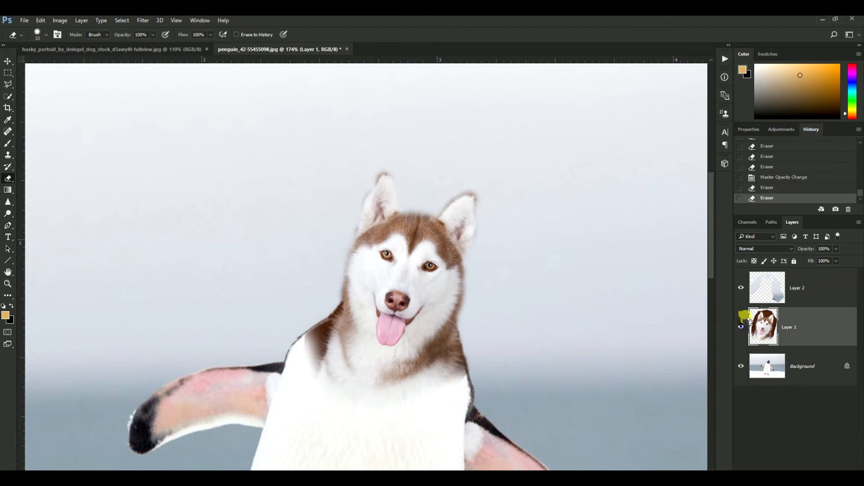
{"action": "left_click", "coordinate": [766, 293]}
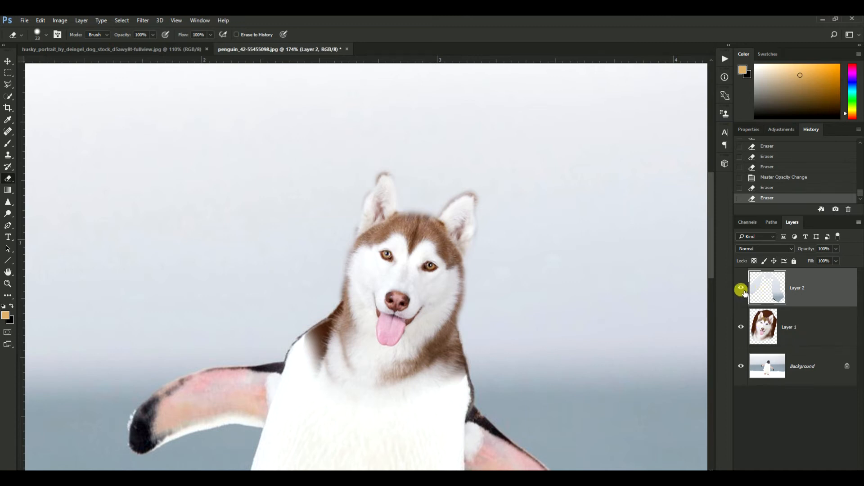
{"action": "left_click", "coordinate": [764, 294], "text": "ctrl"}
{"action": "left_click", "coordinate": [740, 288]}
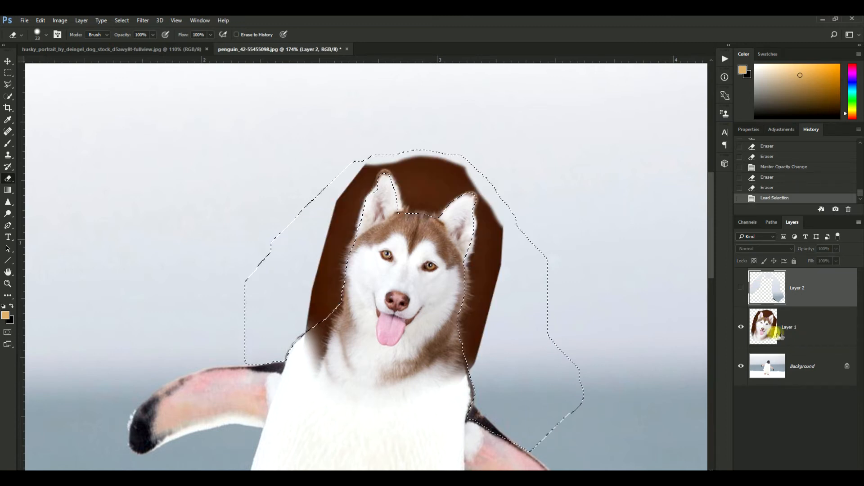
Subtract the husky's ears, top of the head and cheeks from the selection with the Polygonal Lasso, with Layer 1 active.
{"action": "left_click", "coordinate": [761, 330]}
{"action": "scroll", "coordinate": [469, 226], "scroll_direction": "up", "scroll_amount": 2}
{"action": "key", "text": "l"}
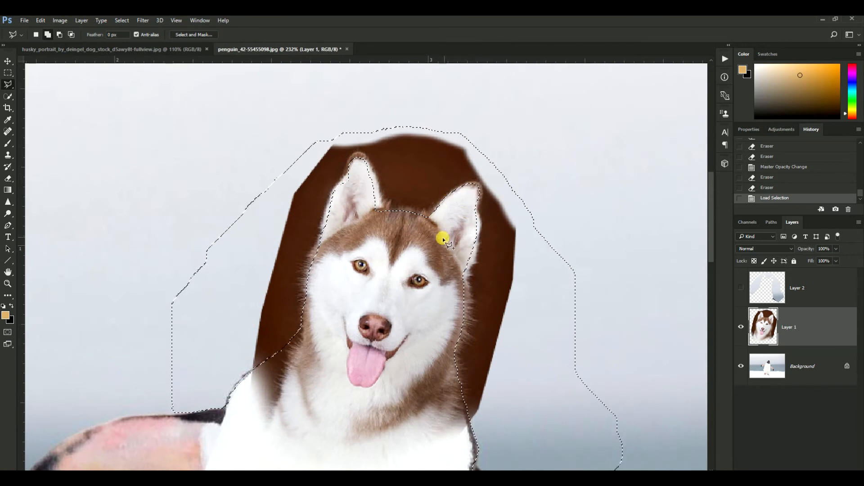
{"action": "key", "text": "w"}
{"action": "key", "text": "l"}
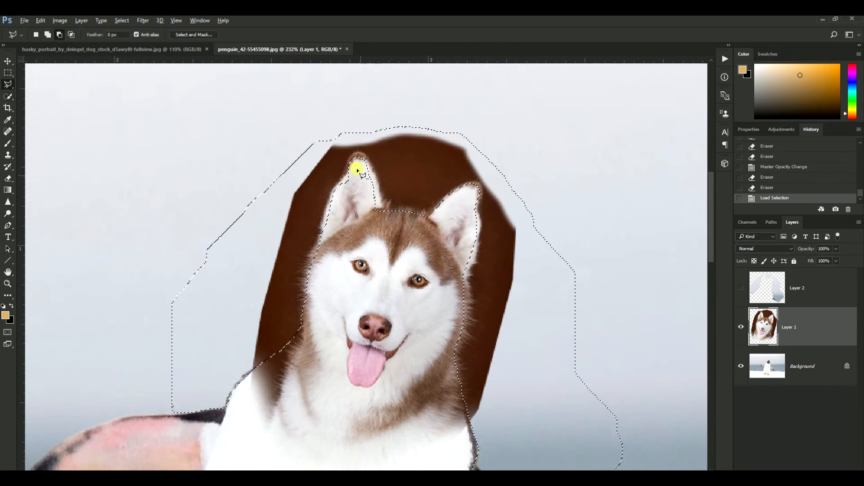
{"action": "left_click", "coordinate": [353, 156]}
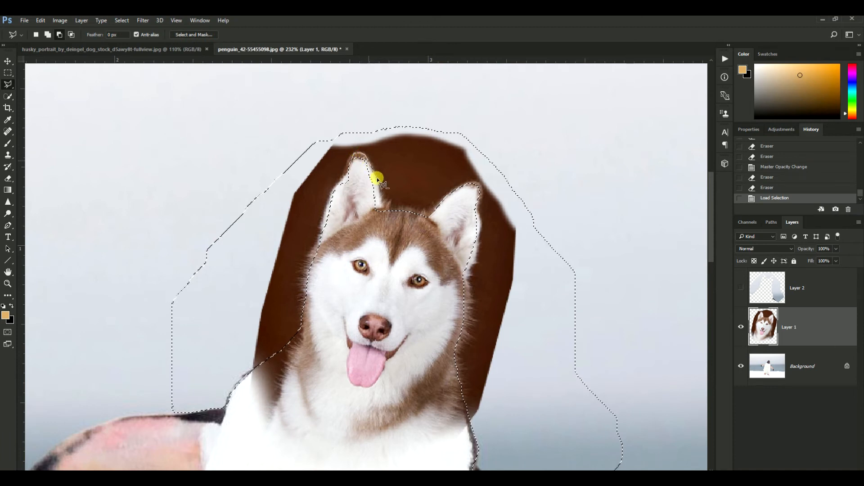
{"action": "left_click", "coordinate": [428, 215]}
{"action": "left_click", "coordinate": [479, 183]}
{"action": "left_click", "coordinate": [482, 189]}
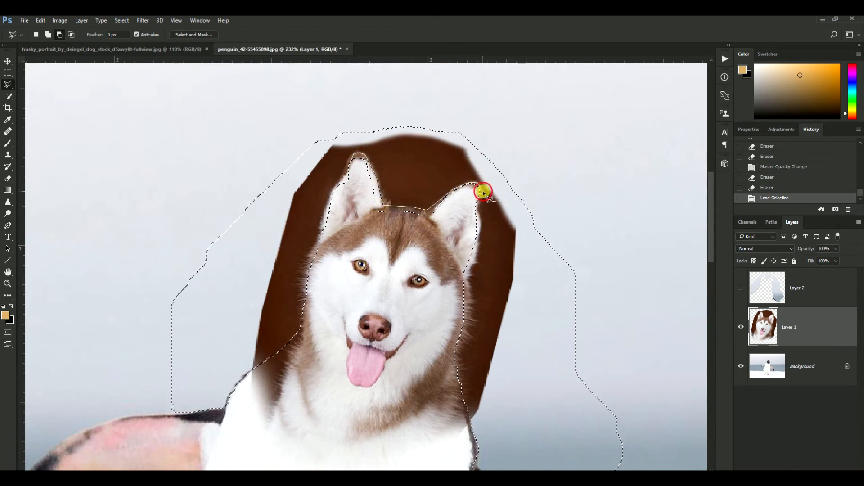
{"action": "left_click", "coordinate": [476, 209]}
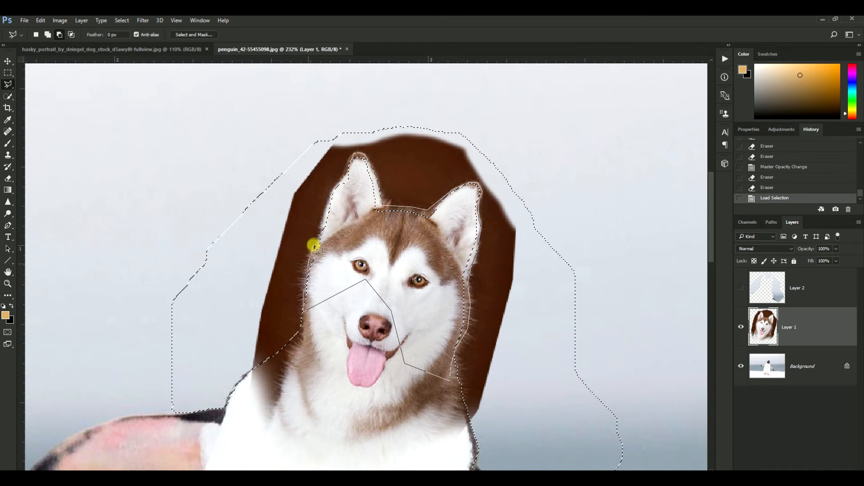
{"action": "left_click", "coordinate": [330, 198]}
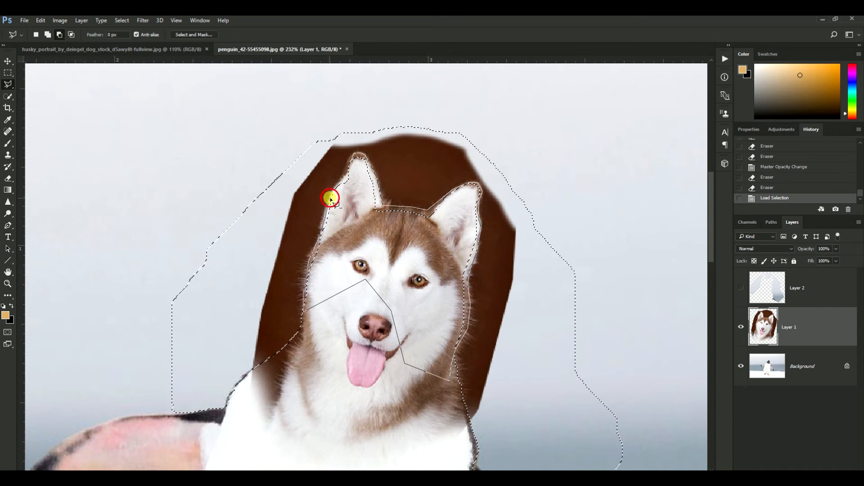
{"action": "double_click", "coordinate": [356, 161]}
Delete the selected brown backdrop around the husky's head from Layer 1 and deselect.
{"action": "scroll", "coordinate": [400, 248], "scroll_direction": "down", "scroll_amount": 4}
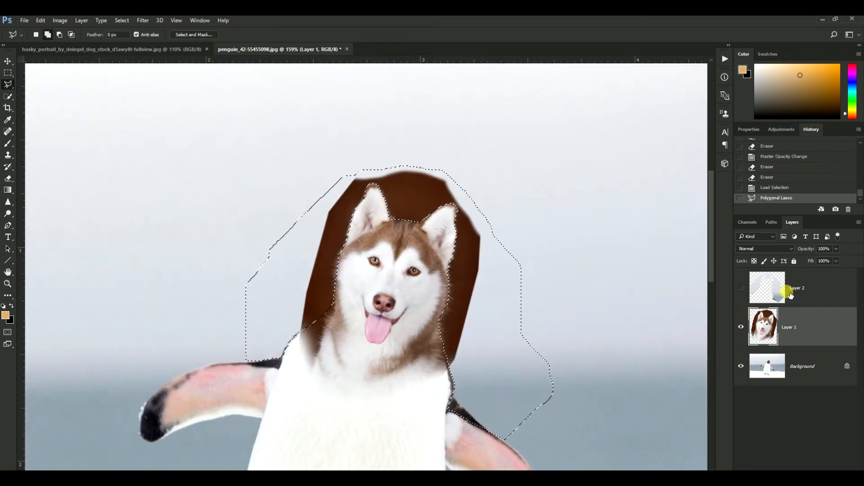
{"action": "key", "text": "Delete"}
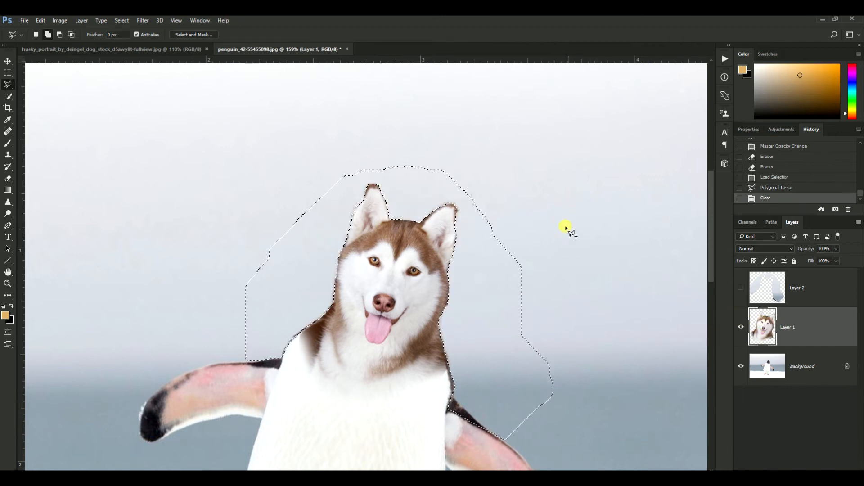
{"action": "key", "text": "m"}
{"action": "key", "text": "ctrl+d"}
Show Layer 2 at 53% opacity and merge it with Layer 1.
{"action": "left_click", "coordinate": [741, 288]}
{"action": "left_click", "coordinate": [740, 288]}
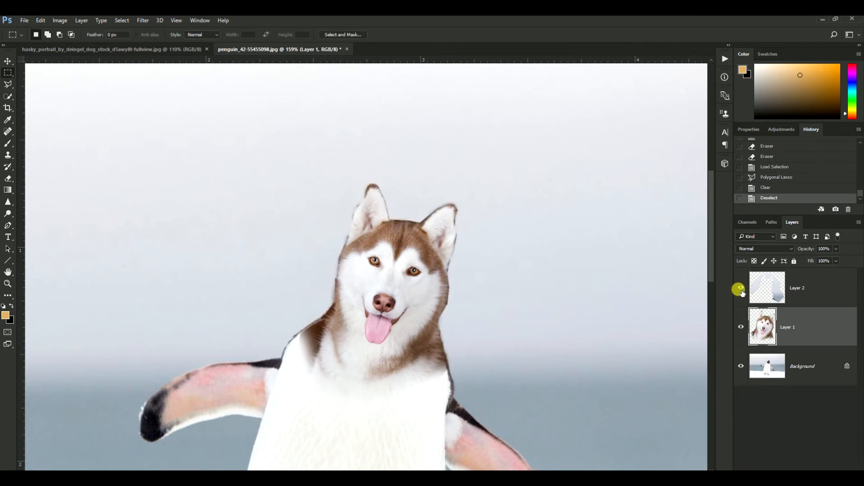
{"action": "left_click", "coordinate": [741, 288]}
{"action": "left_click", "coordinate": [801, 283]}
{"action": "mouse_move", "coordinate": [803, 258]}
{"action": "left_mouse_down"}
{"action": "mouse_move", "coordinate": [791, 258]}
{"action": "mouse_move", "coordinate": [818, 258]}
{"action": "left_mouse_up"}
{"action": "scroll", "coordinate": [428, 270], "scroll_direction": "down", "scroll_amount": 4}
{"action": "scroll", "coordinate": [405, 193], "scroll_direction": "up", "scroll_amount": 6}
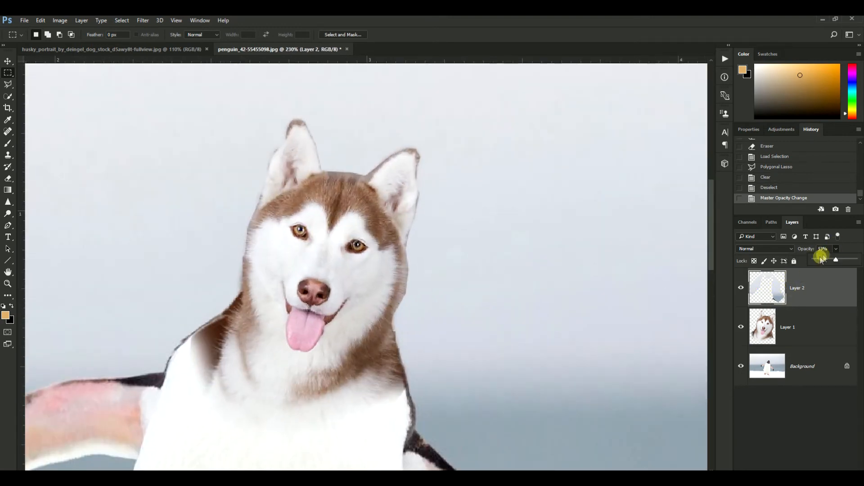
{"action": "left_click", "coordinate": [788, 327], "text": "shift"}
{"action": "key", "text": "ctrl+e"}
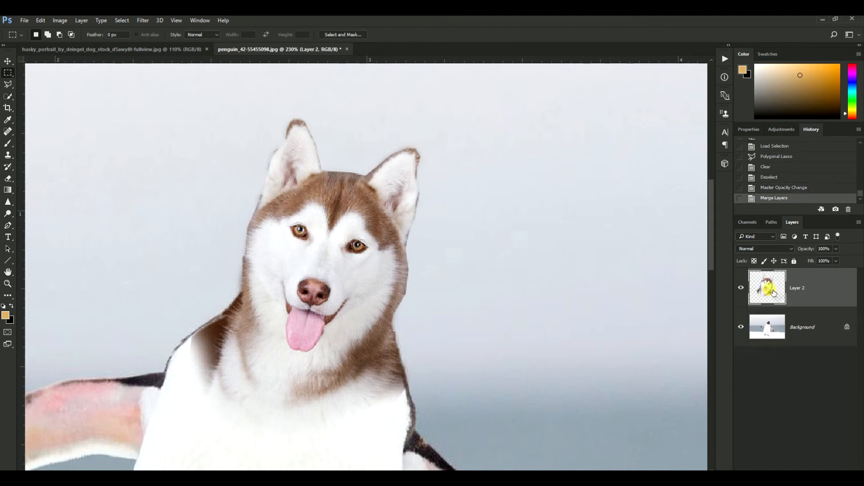
Erase the brown fur patch over the penguin's white shoulder on the merged Layer 2 with a 44 px Eraser.
{"action": "scroll", "coordinate": [318, 157], "scroll_direction": "up", "scroll_amount": 2}
{"action": "scroll", "coordinate": [317, 156], "scroll_direction": "down", "scroll_amount": 5}
{"action": "key", "text": "e"}
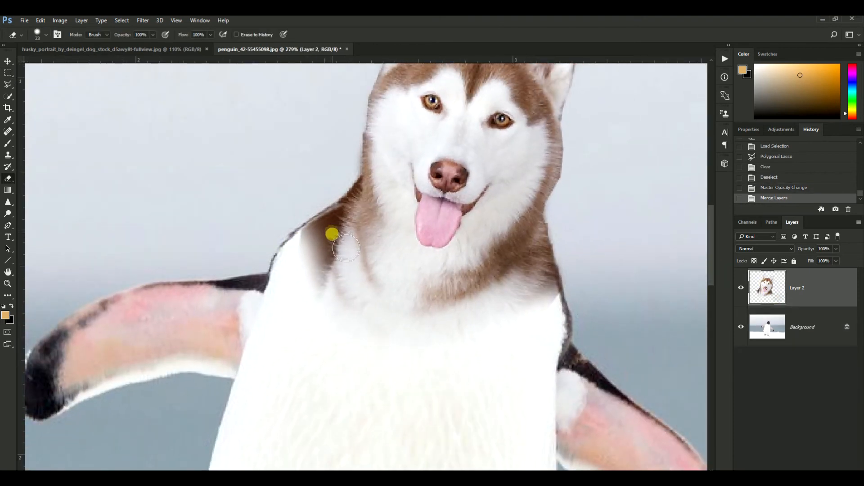
{"action": "scroll", "coordinate": [351, 262], "scroll_direction": "up", "scroll_amount": 1}
{"action": "left_click", "coordinate": [742, 288]}
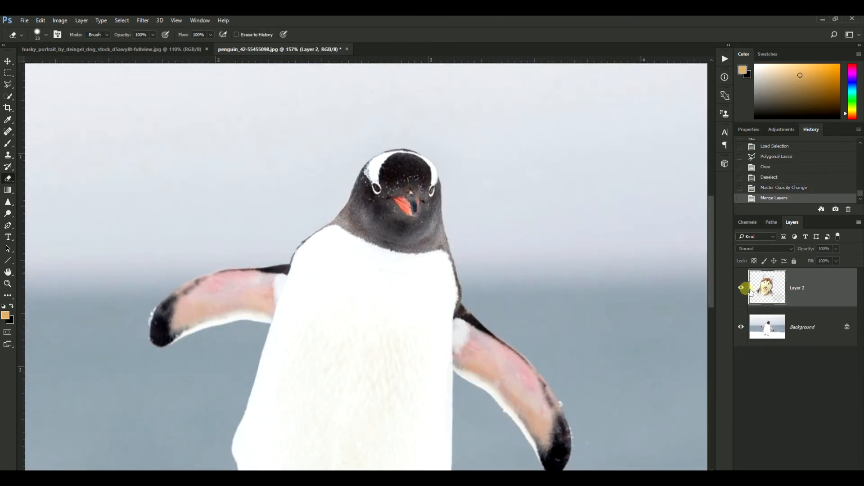
{"action": "left_click", "coordinate": [741, 287]}
{"action": "left_click_drag", "start_coordinate": [315, 283], "coordinate": [328, 309]}
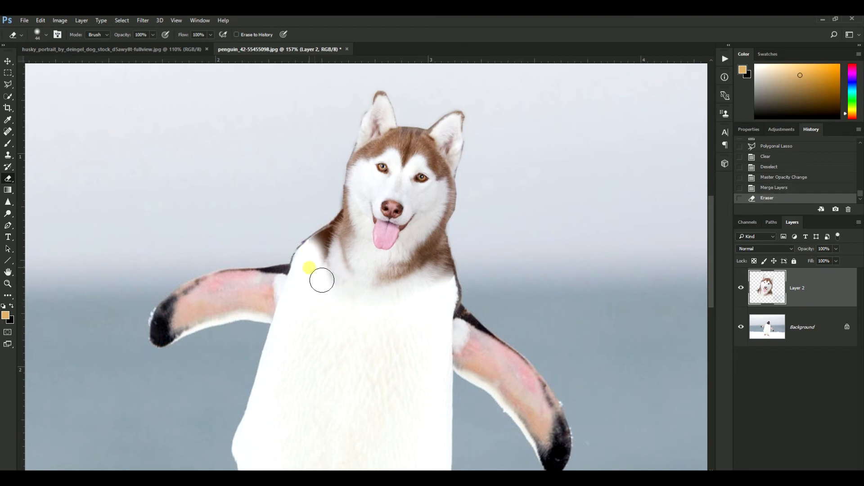
Set the Eraser to 40% opacity and fade the husky's neck and chest fur into the penguin's white body.
{"action": "key", "text": "4"}
{"action": "scroll", "coordinate": [328, 266], "scroll_direction": "up", "scroll_amount": 2}
{"action": "mouse_move", "coordinate": [336, 257]}
{"action": "left_mouse_down"}
{"action": "mouse_move", "coordinate": [343, 280]}
{"action": "mouse_move", "coordinate": [328, 241]}
{"action": "mouse_move", "coordinate": [349, 187]}
{"action": "mouse_move", "coordinate": [357, 273]}
{"action": "mouse_move", "coordinate": [372, 293]}
{"action": "mouse_move", "coordinate": [404, 302]}
{"action": "left_mouse_up"}
{"action": "key", "text": "]"}
{"action": "key", "text": "ctrl+alt+z"}
{"action": "key", "text": "ctrl+alt+z"}
{"action": "left_click_drag", "start_coordinate": [405, 307], "coordinate": [478, 254]}
{"action": "key", "text": "ctrl+z"}
{"action": "key", "text": "ctrl+z"}
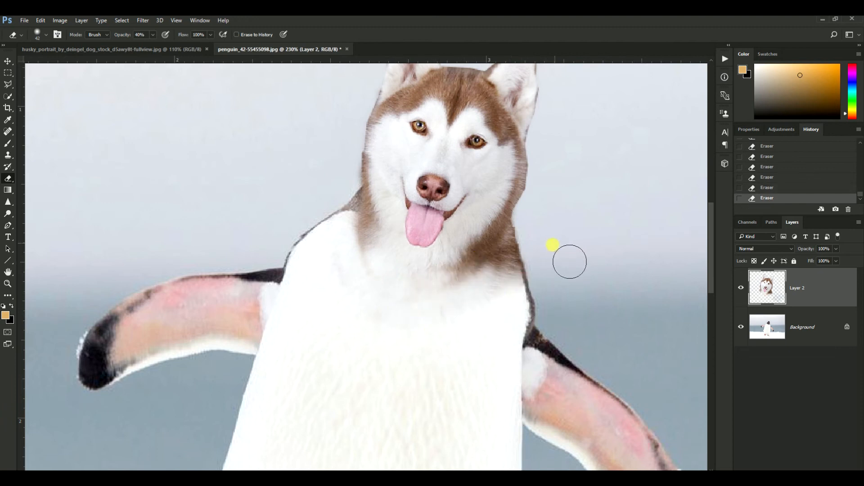
Soften the edges of the husky's ears with a 14 px Eraser at 40% opacity and check the blend by toggling Layer 2.
{"action": "key", "text": "ctrl+0"}
{"action": "scroll", "coordinate": [384, 202], "scroll_direction": "up", "scroll_amount": 5}
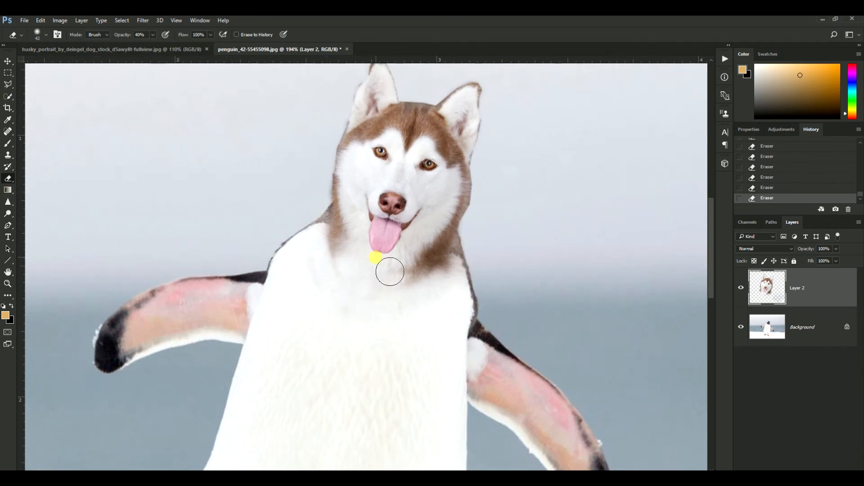
{"action": "scroll", "coordinate": [427, 211], "scroll_direction": "up", "scroll_amount": 2}
{"action": "left_click_drag", "start_coordinate": [437, 189], "coordinate": [455, 170]}
{"action": "key", "text": "ctrl+z"}
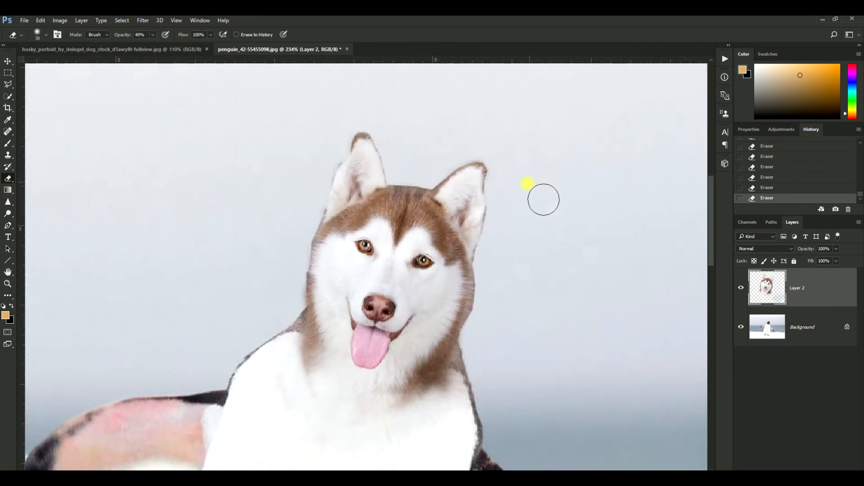
{"action": "left_click", "coordinate": [492, 195]}
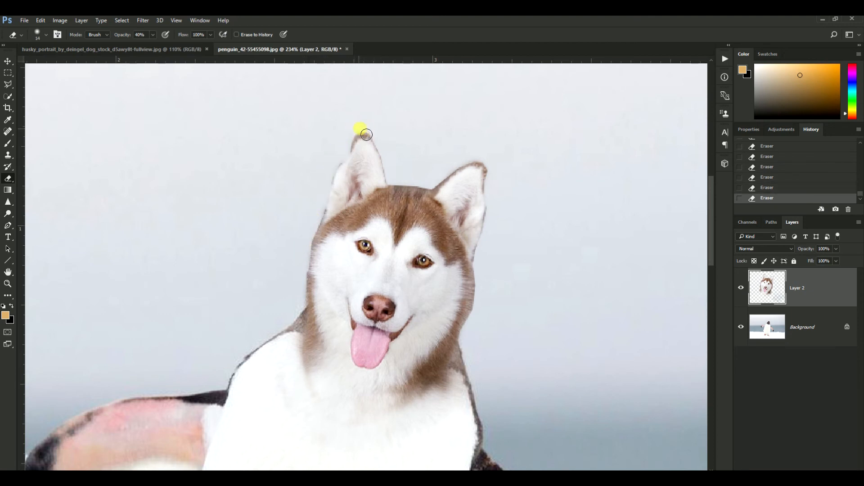
{"action": "left_click", "coordinate": [471, 158]}
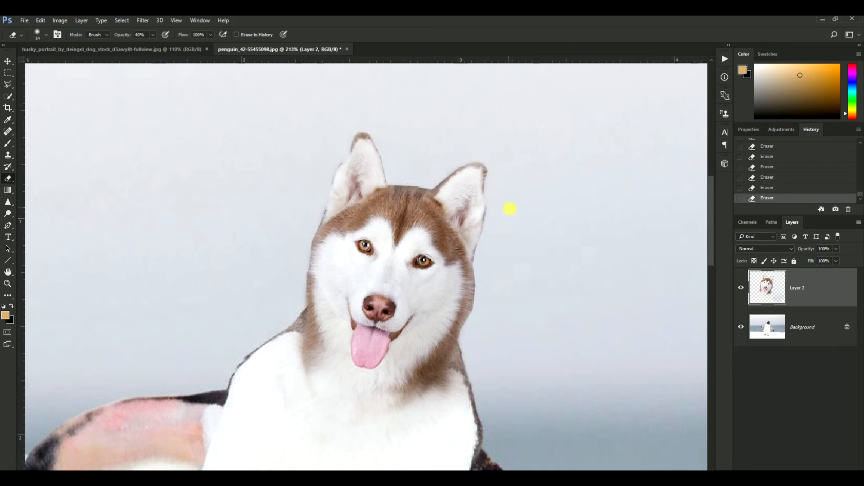
{"action": "scroll", "coordinate": [472, 201], "scroll_direction": "down", "scroll_amount": 5}
{"action": "scroll", "coordinate": [418, 238], "scroll_direction": "up", "scroll_amount": 3}
{"action": "scroll", "coordinate": [418, 237], "scroll_direction": "up", "scroll_amount": 3}
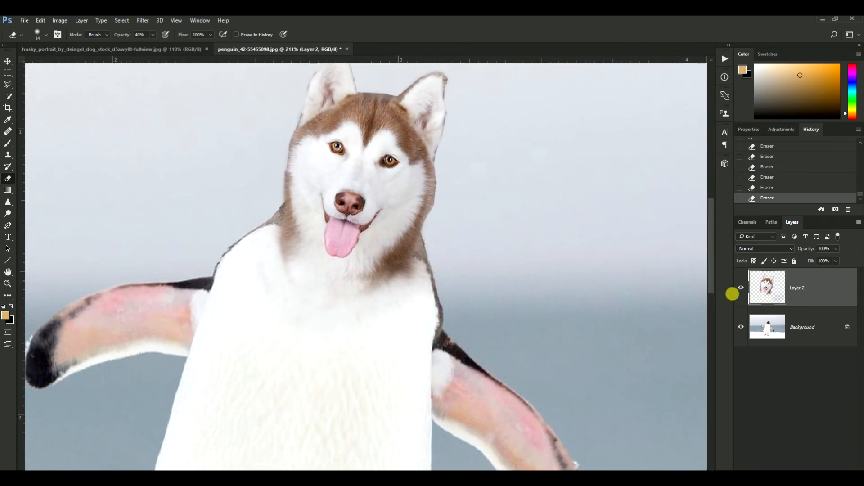
{"action": "left_click", "coordinate": [741, 287]}
{"action": "left_click", "coordinate": [740, 288]}
{"action": "scroll", "coordinate": [485, 235], "scroll_direction": "down", "scroll_amount": 1}
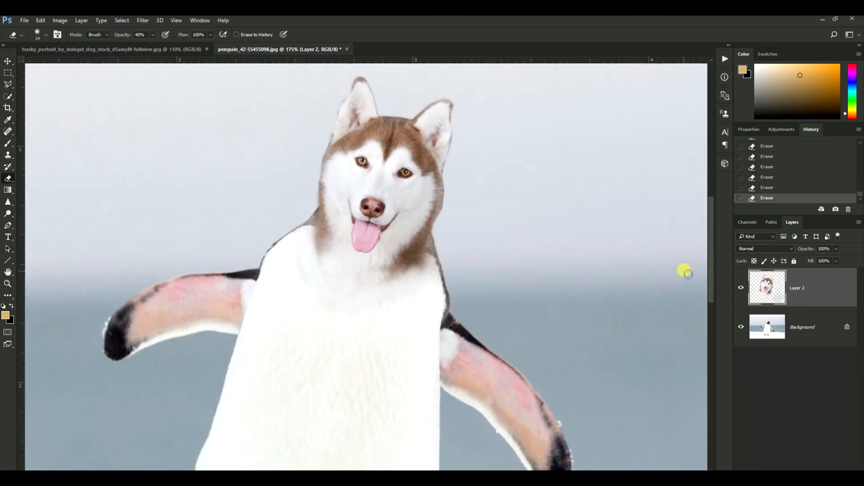
Duplicate Layer 2.
{"action": "key", "text": "ctrl+j"}
{"action": "key", "text": "ctrl+shift+a"}
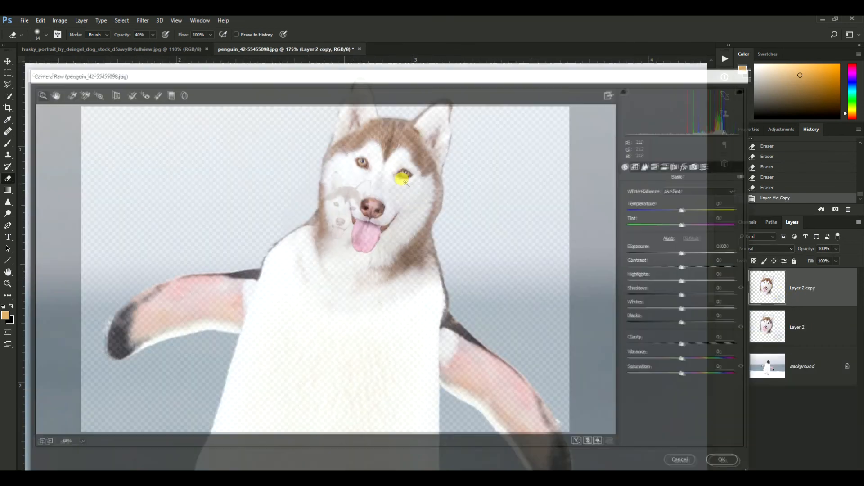
{"action": "left_click", "coordinate": [688, 462]}
{"action": "key", "text": "ctrl+u"}
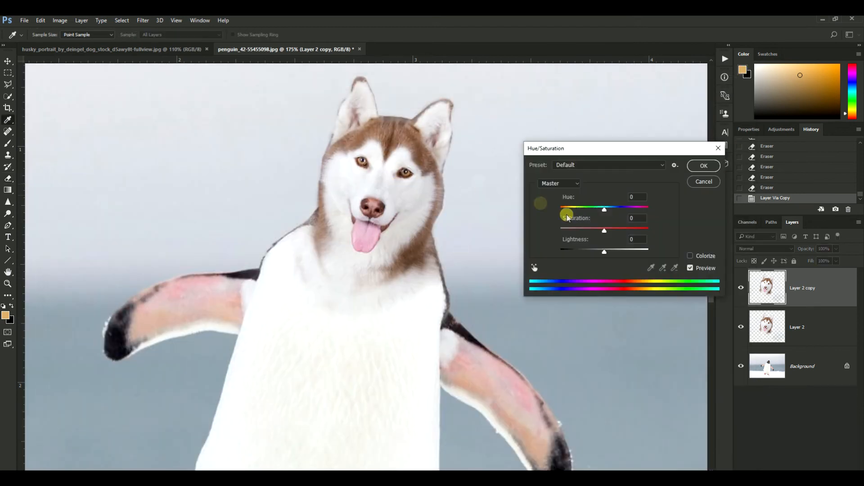
{"action": "left_click_drag", "start_coordinate": [597, 209], "coordinate": [610, 210]}
{"action": "left_click", "coordinate": [704, 181]}
{"action": "key", "text": "e"}
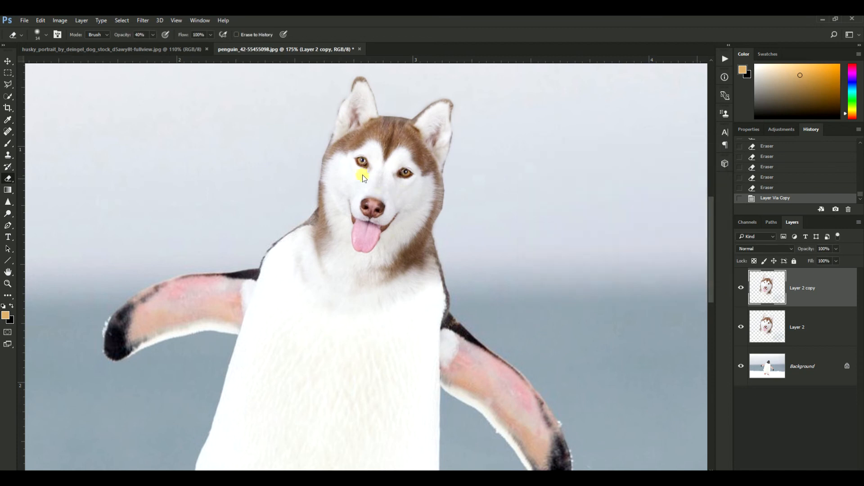
Apply a Camera Raw filter to Layer 2 copy with Oranges luminance at -100 and Oranges saturation lowered.
{"action": "key", "text": "ctrl+shift+a"}
{"action": "scroll", "coordinate": [378, 179], "scroll_direction": "up", "scroll_amount": 5}
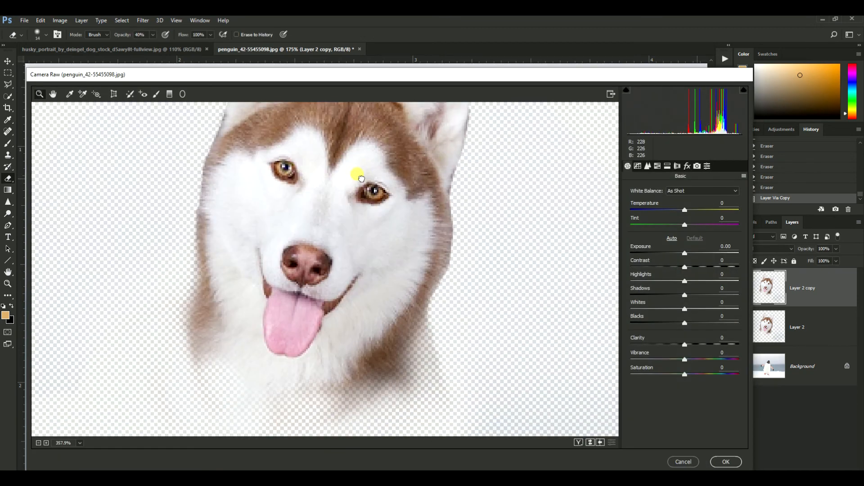
{"action": "left_click", "coordinate": [657, 166]}
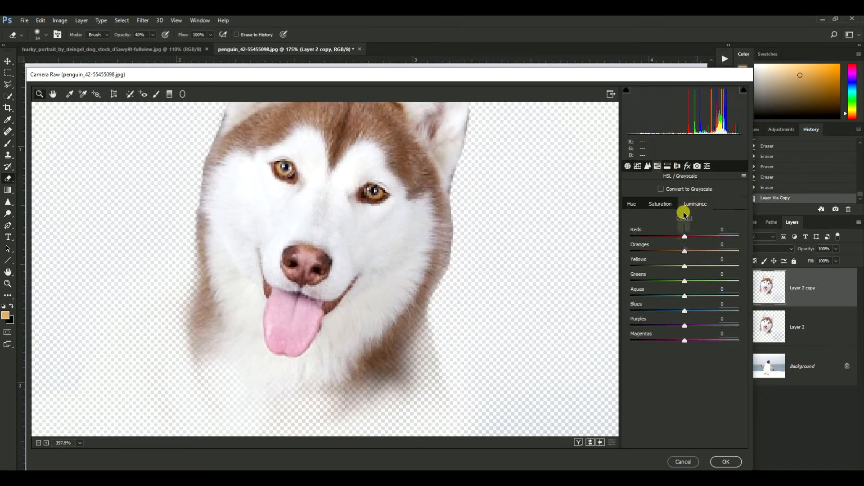
{"action": "left_click", "coordinate": [632, 204]}
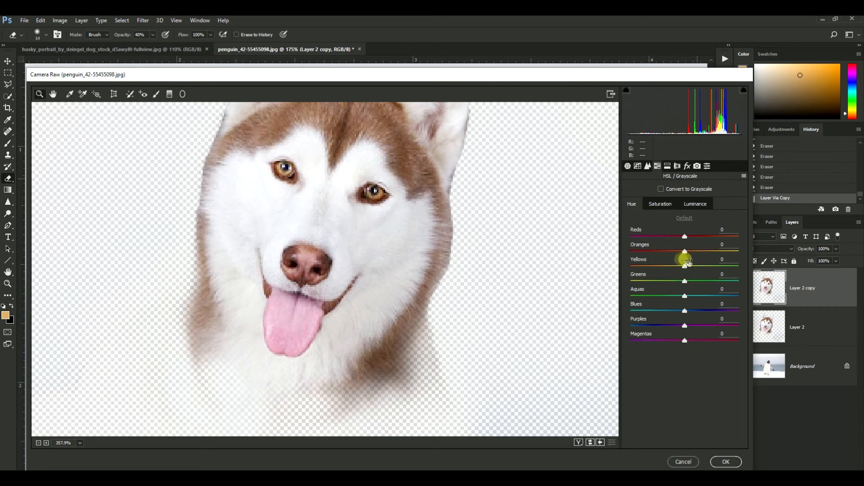
{"action": "left_click", "coordinate": [693, 205]}
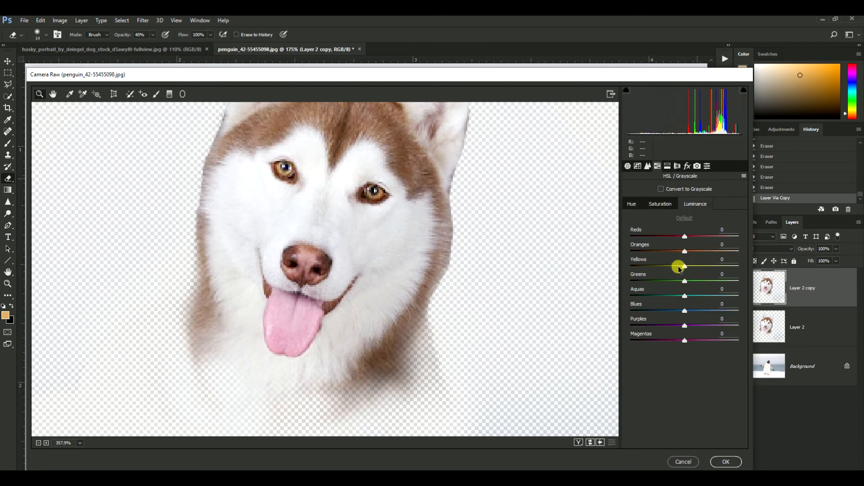
{"action": "left_click_drag", "start_coordinate": [678, 252], "coordinate": [596, 255]}
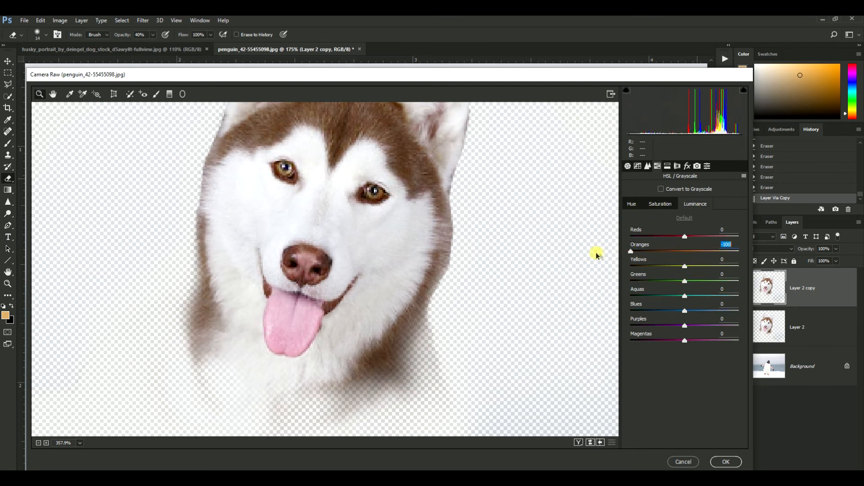
{"action": "left_click", "coordinate": [661, 210]}
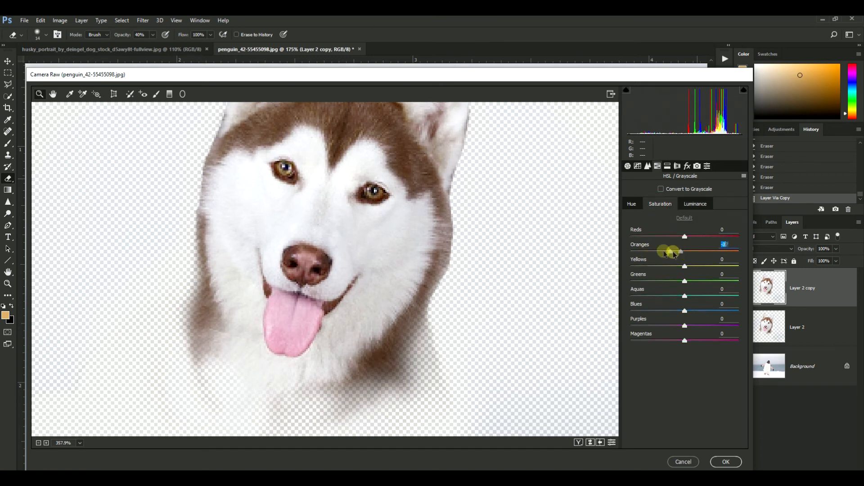
{"action": "left_click", "coordinate": [727, 461]}
Add a black layer mask to Layer 2 copy and paint white over the husky's brown fur and ears to reveal the dark recolour.
{"action": "left_click", "coordinate": [801, 468], "text": "alt"}
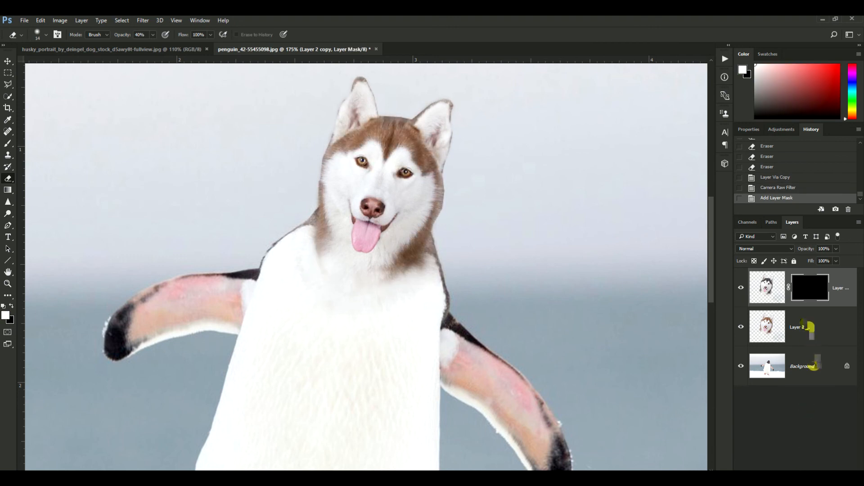
{"action": "key", "text": "b"}
{"action": "key", "text": "d"}
{"action": "scroll", "coordinate": [458, 299], "scroll_direction": "up", "scroll_amount": 2}
{"action": "left_click_drag", "start_coordinate": [347, 94], "coordinate": [355, 182]}
{"action": "left_click_drag", "start_coordinate": [411, 168], "coordinate": [370, 168]}
{"action": "left_click", "coordinate": [370, 123]}
{"action": "left_click_drag", "start_coordinate": [366, 133], "coordinate": [362, 178]}
{"action": "mouse_move", "coordinate": [398, 191]}
{"action": "left_mouse_down"}
{"action": "mouse_move", "coordinate": [378, 189]}
{"action": "mouse_move", "coordinate": [410, 198]}
{"action": "left_mouse_up"}
{"action": "mouse_move", "coordinate": [386, 204]}
{"action": "left_mouse_down"}
{"action": "mouse_move", "coordinate": [335, 219]}
{"action": "mouse_move", "coordinate": [303, 337]}
{"action": "left_mouse_up"}
{"action": "mouse_move", "coordinate": [325, 399]}
{"action": "left_mouse_down"}
{"action": "mouse_move", "coordinate": [403, 439]}
{"action": "mouse_move", "coordinate": [479, 384]}
{"action": "mouse_move", "coordinate": [493, 352]}
{"action": "mouse_move", "coordinate": [474, 451]}
{"action": "left_mouse_up"}
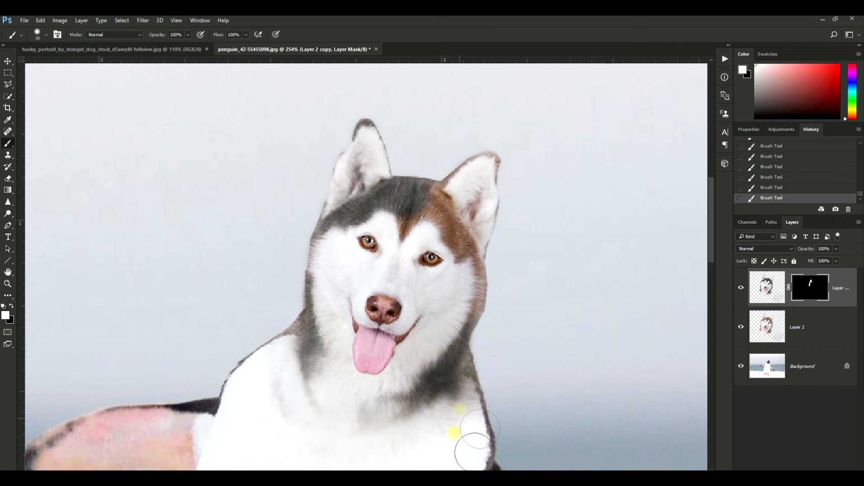
{"action": "mouse_move", "coordinate": [478, 283]}
{"action": "left_mouse_down"}
{"action": "mouse_move", "coordinate": [467, 233]}
{"action": "mouse_move", "coordinate": [412, 210]}
{"action": "left_mouse_up"}
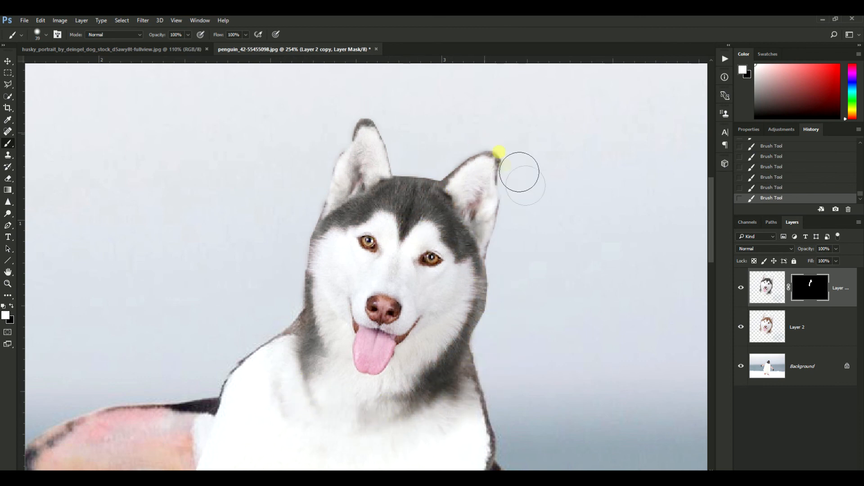
{"action": "mouse_move", "coordinate": [519, 171]}
{"action": "left_mouse_down"}
{"action": "mouse_move", "coordinate": [499, 241]}
{"action": "mouse_move", "coordinate": [467, 172]}
{"action": "mouse_move", "coordinate": [414, 164]}
{"action": "left_mouse_up"}
Apply a Levels adjustment to the image of Layer 2 copy to deepen the husky's dark fur.
{"action": "scroll", "coordinate": [468, 234], "scroll_direction": "down", "scroll_amount": 5}
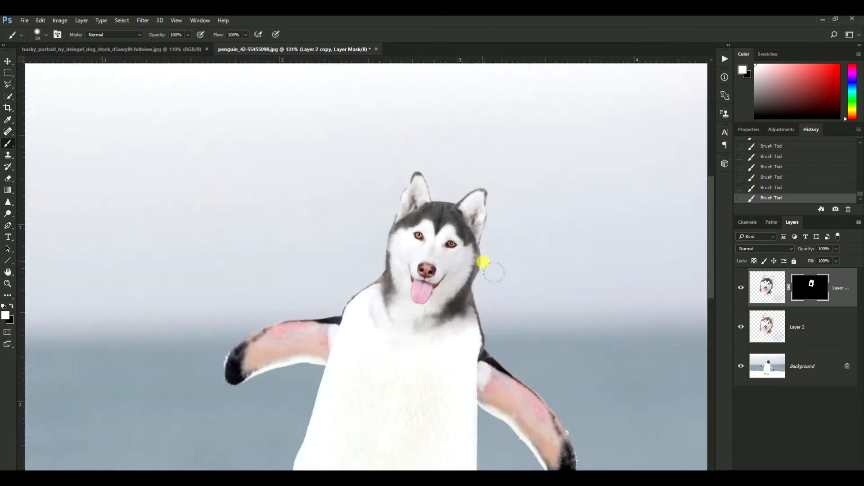
{"action": "left_click_drag", "start_coordinate": [493, 273], "coordinate": [432, 236]}
{"action": "left_click", "coordinate": [771, 289]}
{"action": "key", "text": "ctrl+l"}
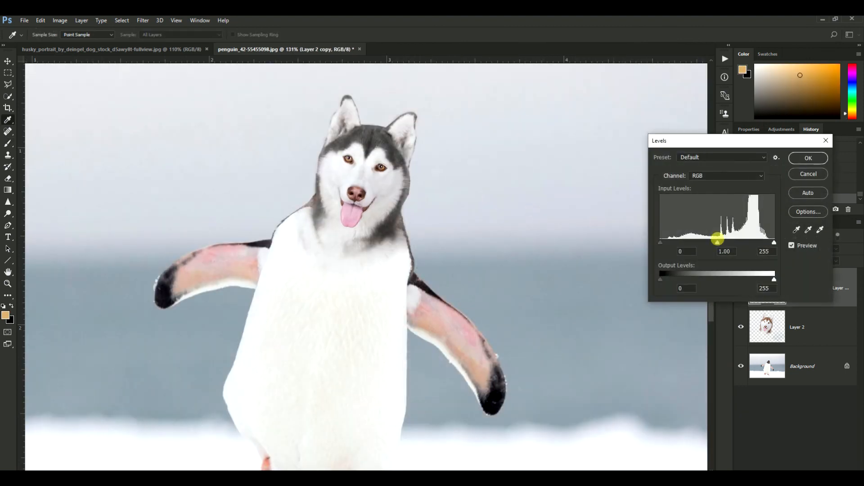
{"action": "left_click_drag", "start_coordinate": [717, 244], "coordinate": [772, 242]}
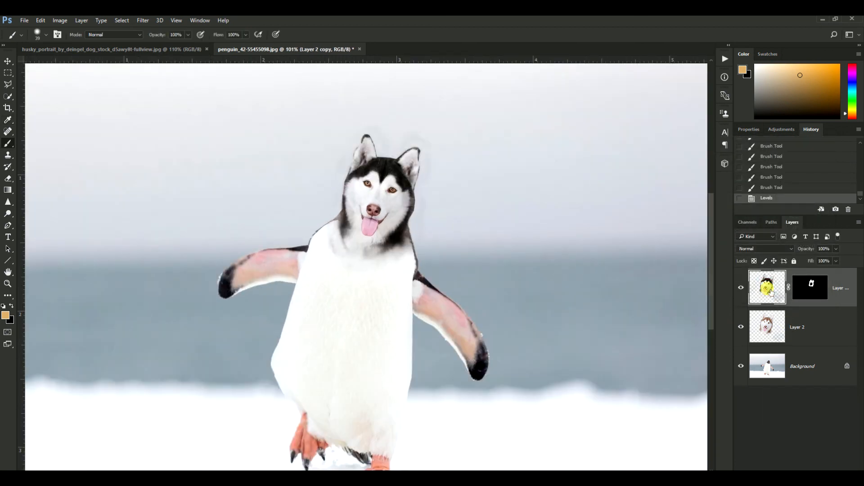
Apply Curves to Layer 2 copy with input 117 raised to output 132, and compare by toggling the layer's visibility.
{"action": "key", "text": "ctrl+m"}
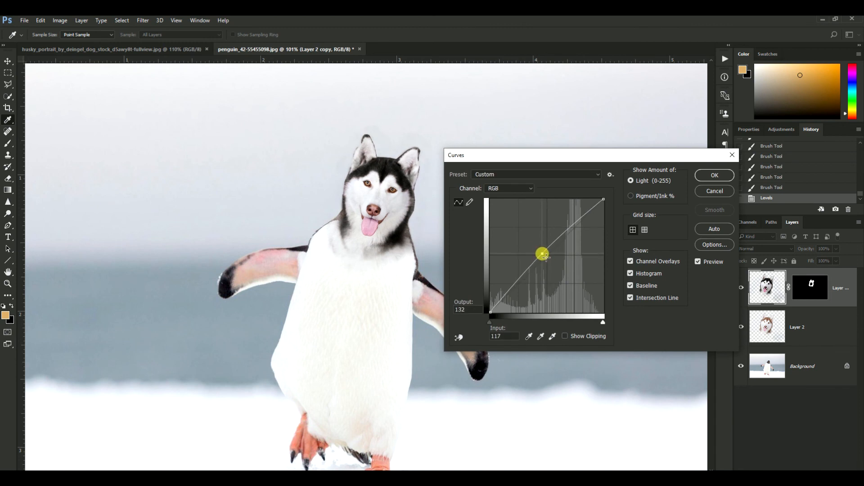
{"action": "key", "text": "Return"}
{"action": "left_click", "coordinate": [741, 288]}
{"action": "left_click", "coordinate": [740, 288]}
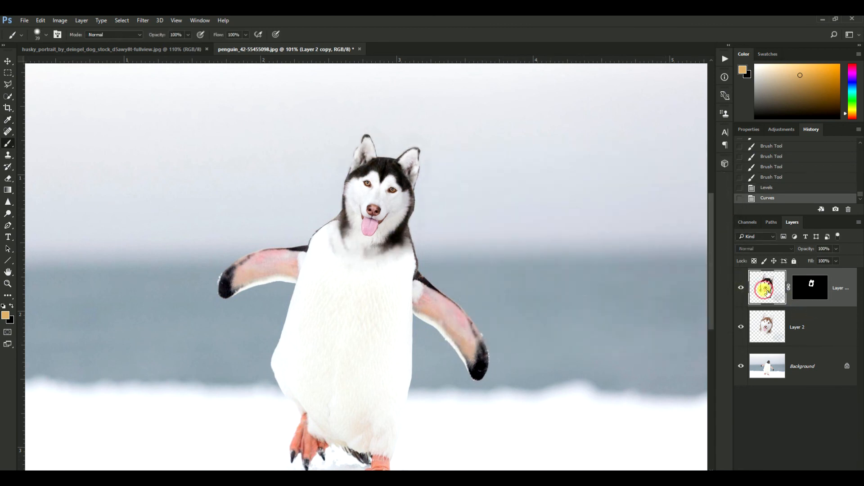
Merge Layer 2 copy with Layer 2 and inspect the blend of the husky's head on the penguin's body.
{"action": "left_click", "coordinate": [808, 325], "text": "shift"}
{"action": "key", "text": "ctrl+e"}
{"action": "scroll", "coordinate": [381, 212], "scroll_direction": "up", "scroll_amount": 5}
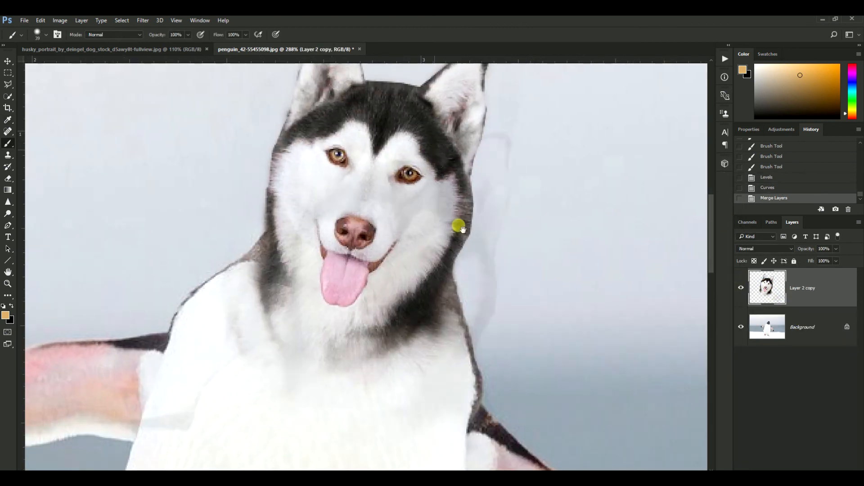
{"action": "scroll", "coordinate": [453, 222], "scroll_direction": "down", "scroll_amount": 4}
{"action": "scroll", "coordinate": [470, 264], "scroll_direction": "up", "scroll_amount": 3}
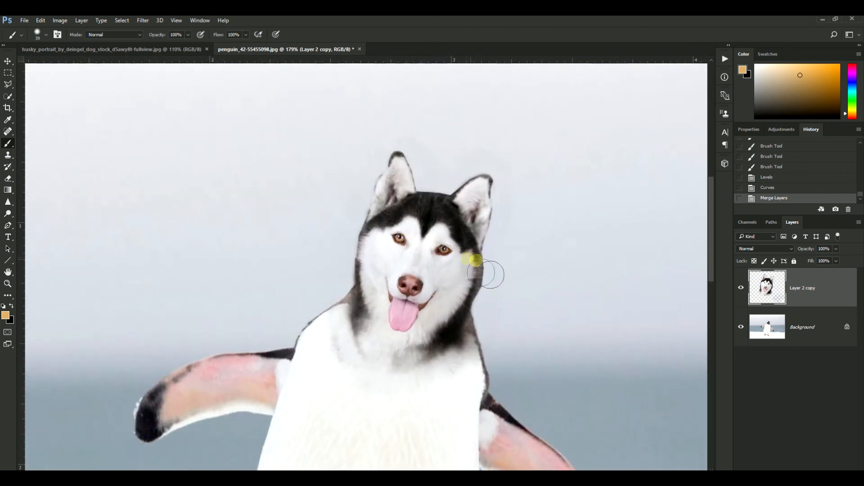
{"action": "scroll", "coordinate": [470, 263], "scroll_direction": "down", "scroll_amount": 5}
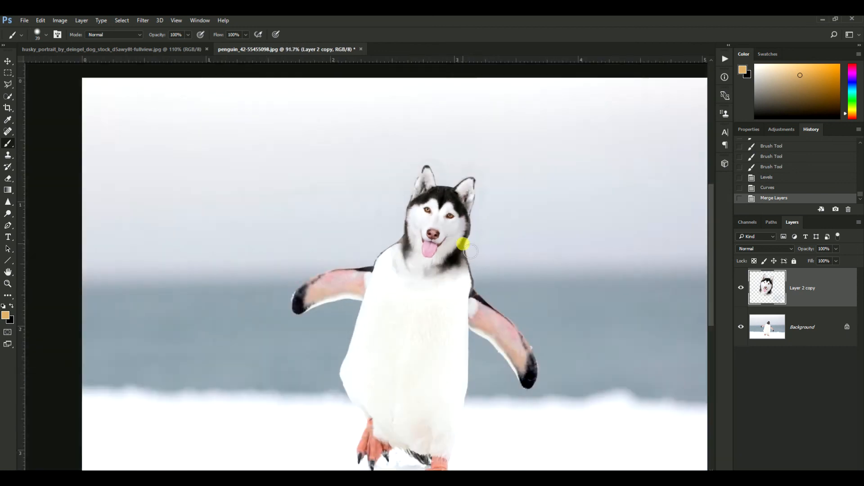
{"action": "scroll", "coordinate": [401, 257], "scroll_direction": "up", "scroll_amount": 1}
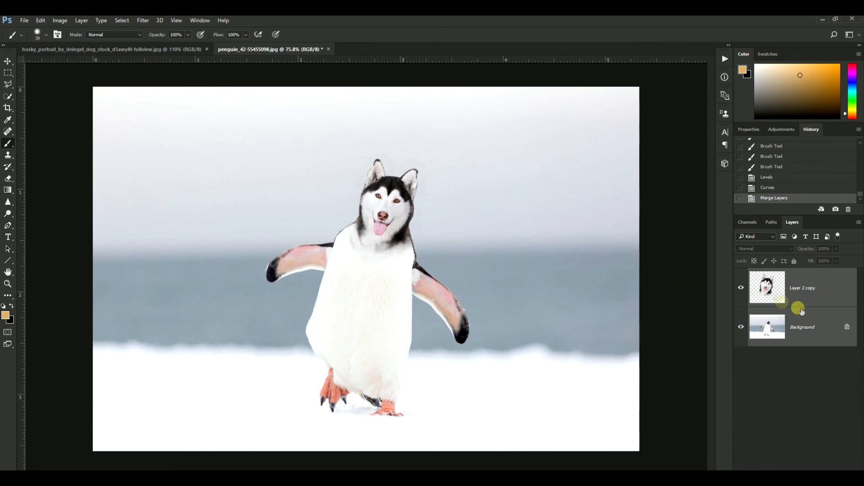
Duplicate the Background layer, change the layer order and merge everything into a single Background layer.
{"action": "left_click", "coordinate": [797, 327]}
{"action": "key", "text": "ctrl+j"}
{"action": "left_click_drag", "start_coordinate": [796, 329], "coordinate": [768, 276]}
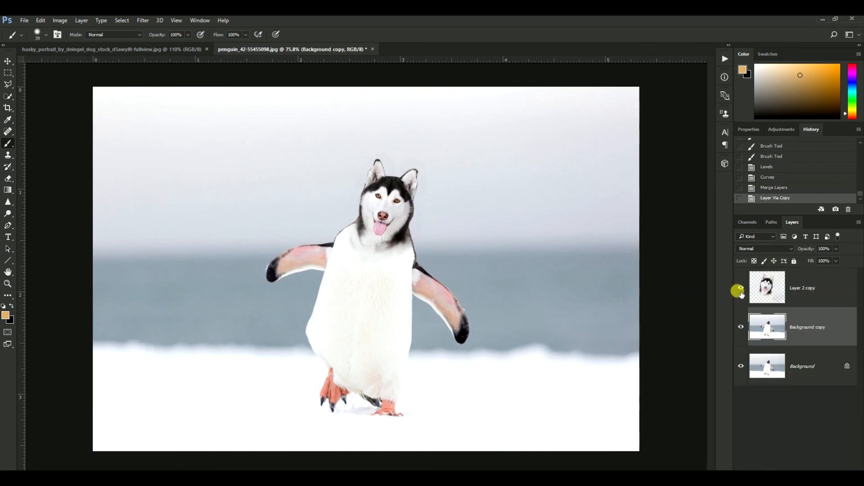
{"action": "key", "text": "ctrl+e"}
{"action": "scroll", "coordinate": [407, 271], "scroll_direction": "down", "scroll_amount": 3}
{"action": "scroll", "coordinate": [408, 272], "scroll_direction": "up", "scroll_amount": 2}
{"action": "scroll", "coordinate": [408, 272], "scroll_direction": "up", "scroll_amount": 4}
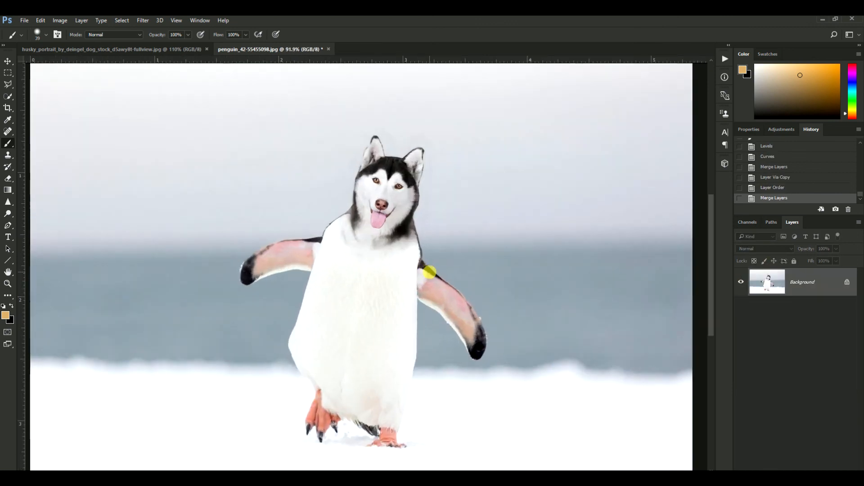
{"action": "scroll", "coordinate": [488, 270], "scroll_direction": "down", "scroll_amount": 1}
{"action": "scroll", "coordinate": [495, 261], "scroll_direction": "down", "scroll_amount": 1}
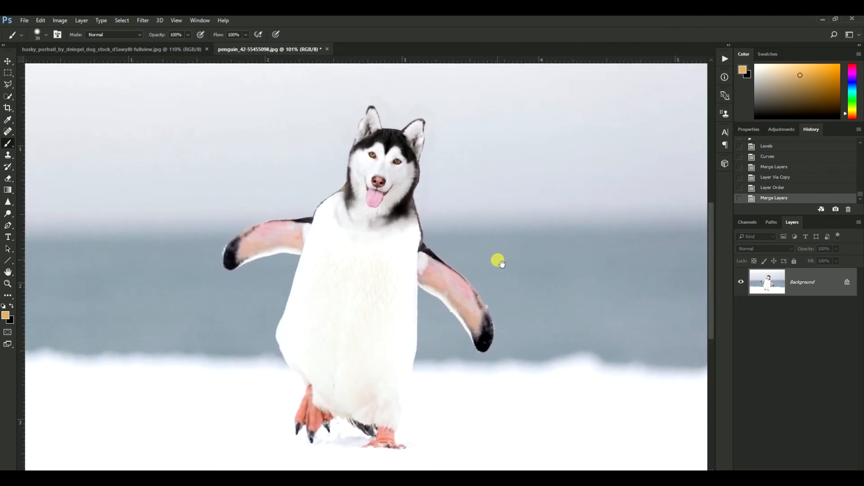